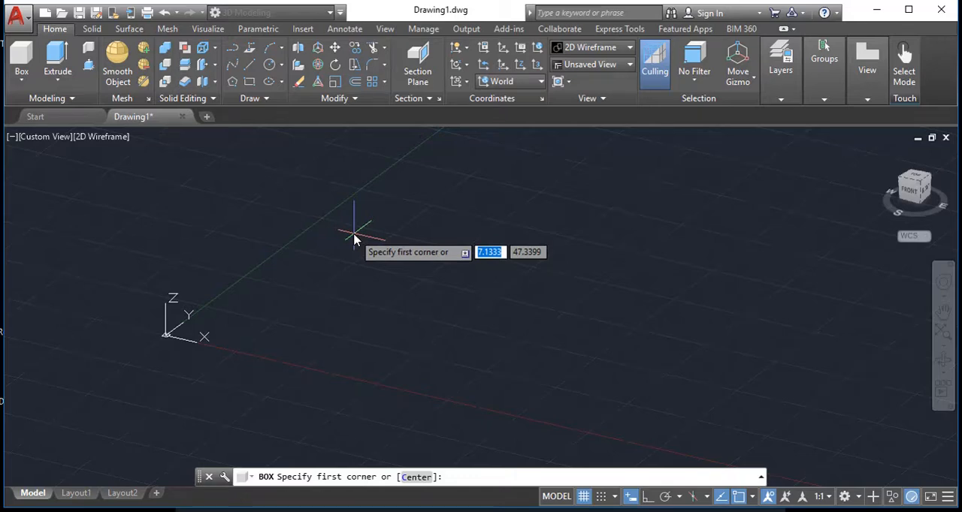
Create a solid box with a 5 by 1.5 base and a height of 2.5
click(353, 234)
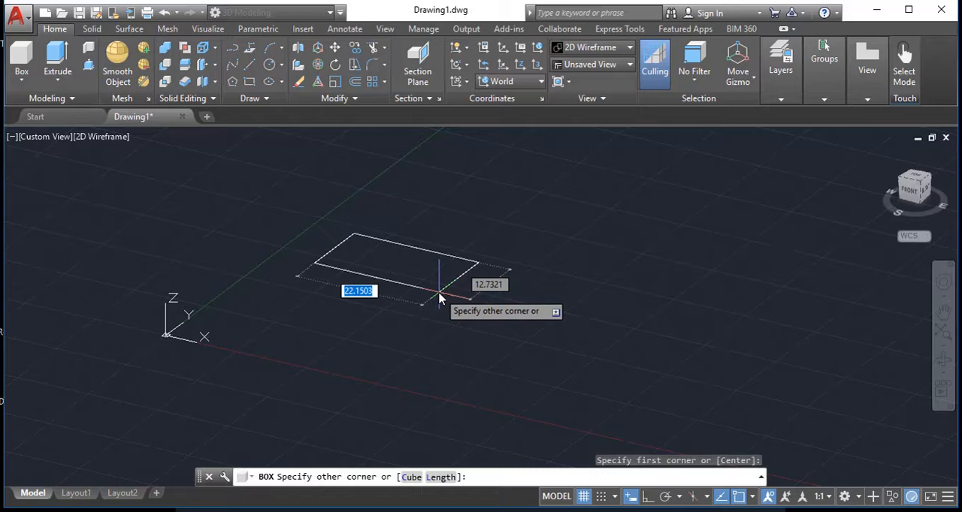
text(5)
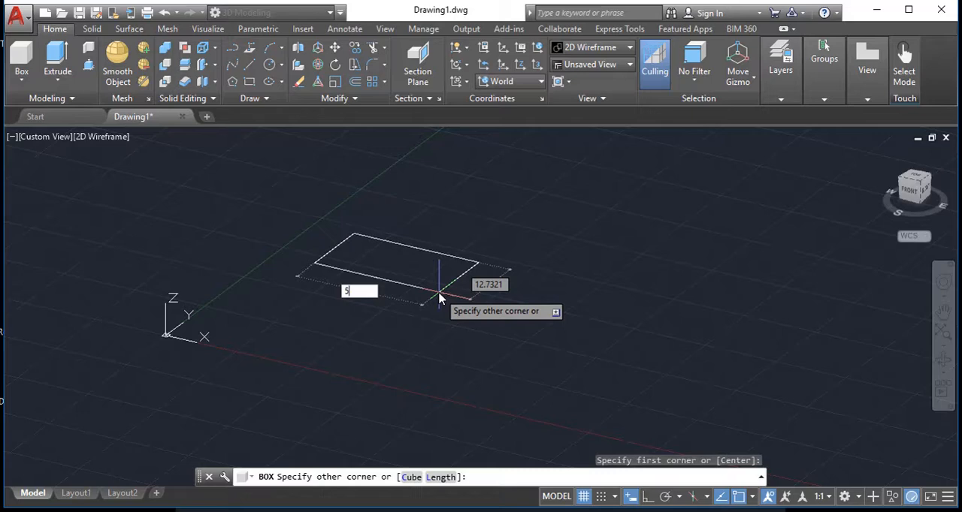
key(Tab)
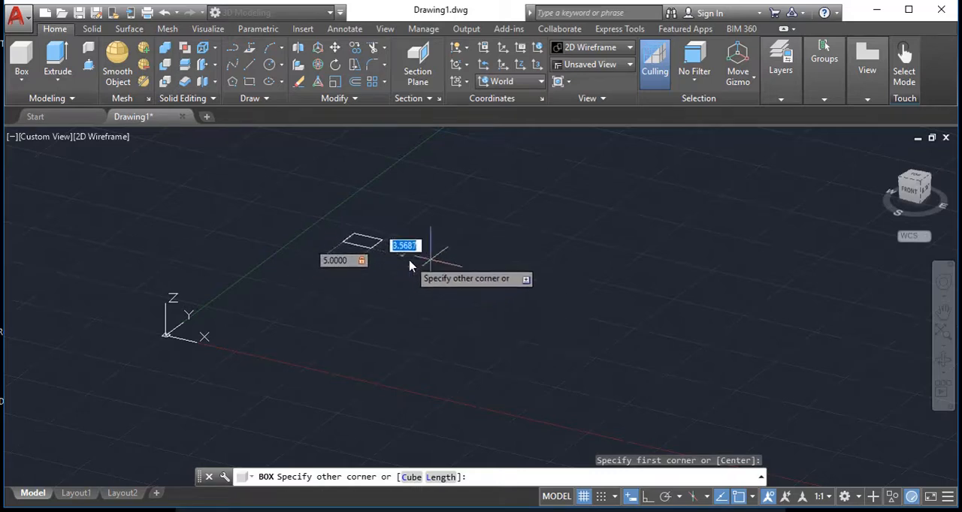
scroll(410, 263, up, 8)
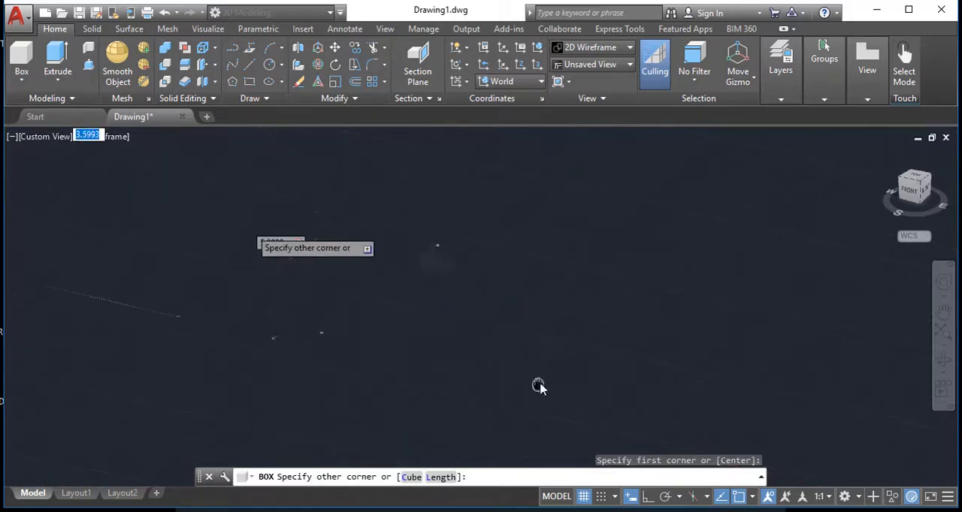
scroll(536, 386, down, 4)
text(1.5)
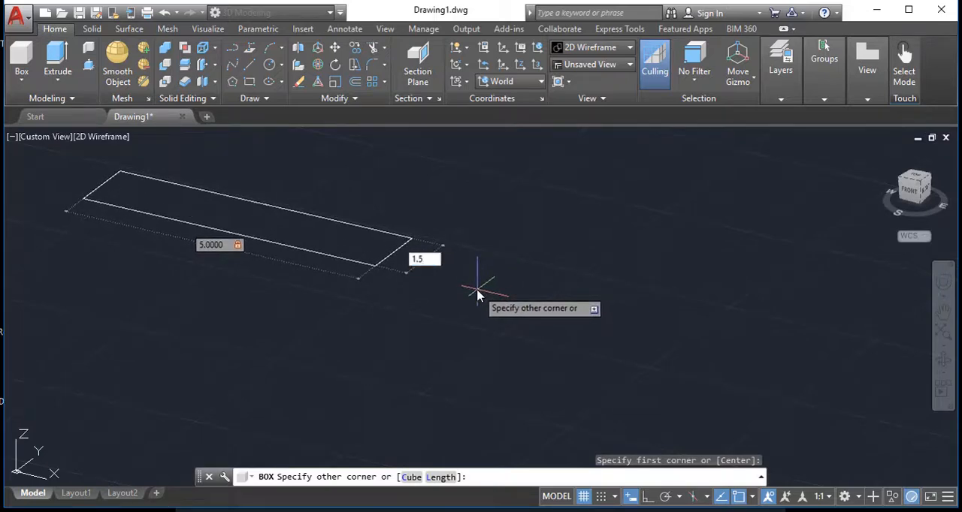
key(Return)
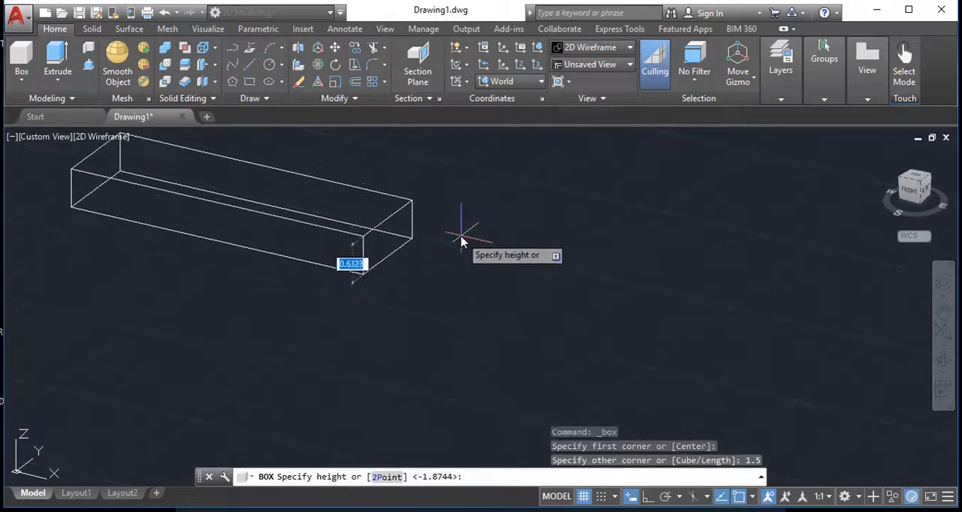
scroll(459, 239, down, 5)
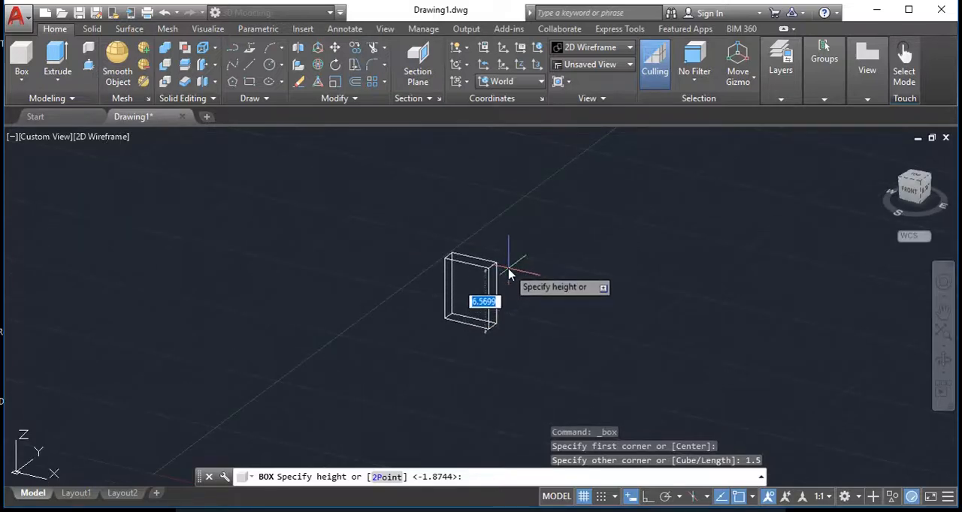
text(2.5)
key(Return)
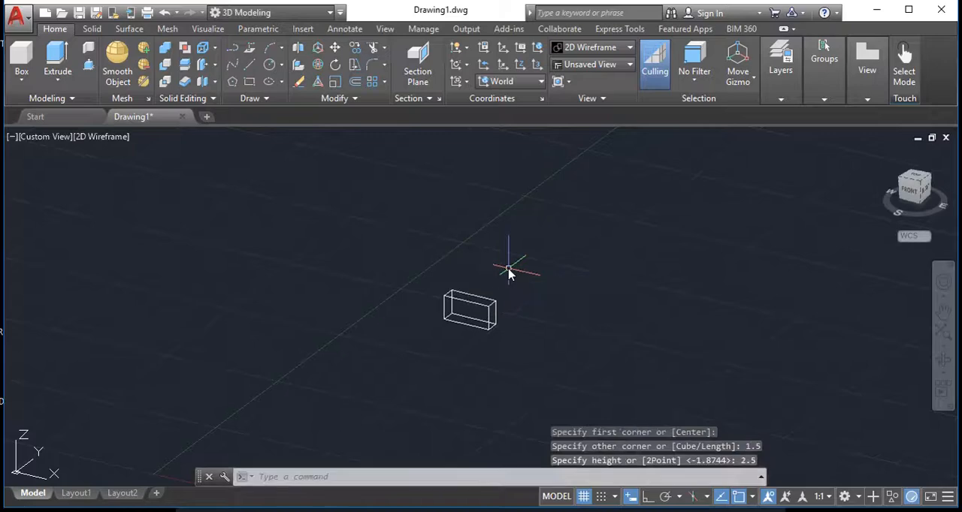
Add a linear dimension along the long front bottom edge of the box
scroll(405, 344, up, 8)
middle_drag(695, 241, 417, 351)
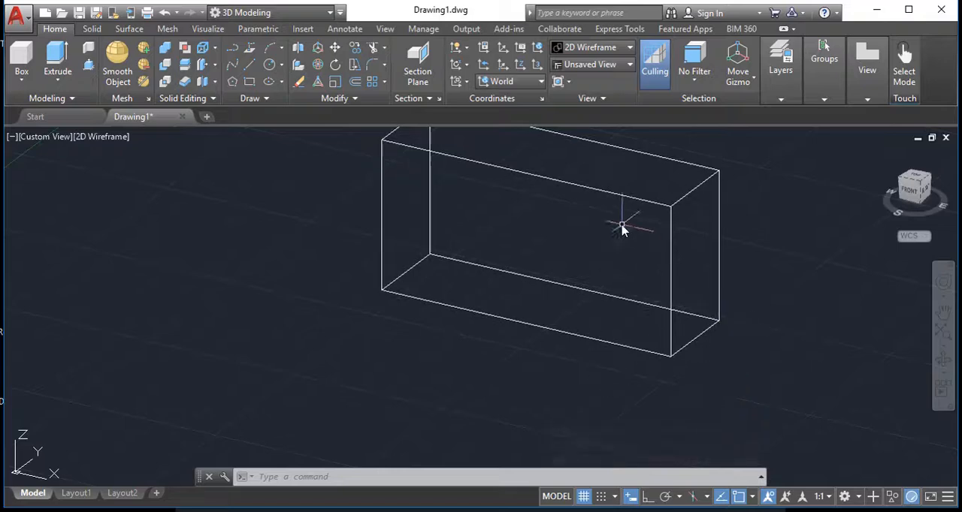
middle_drag(399, 241, 279, 261)
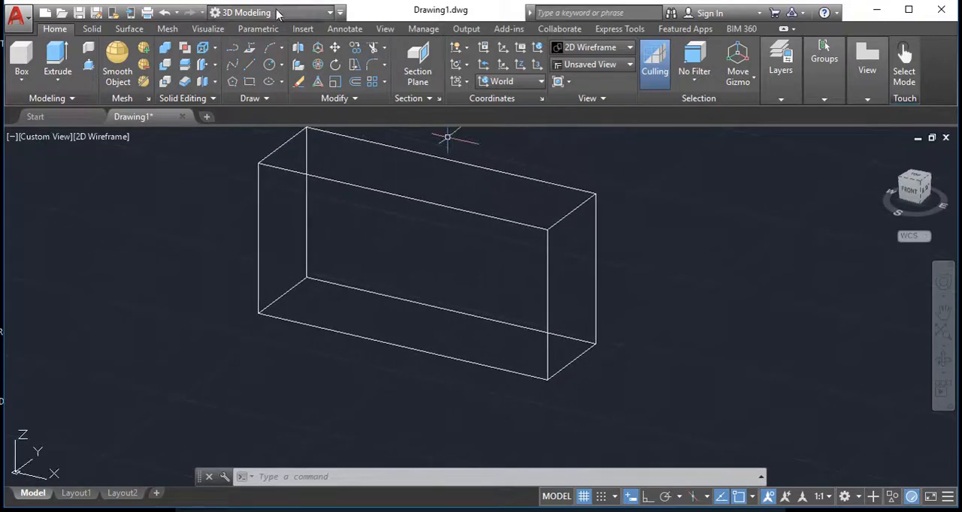
click(343, 28)
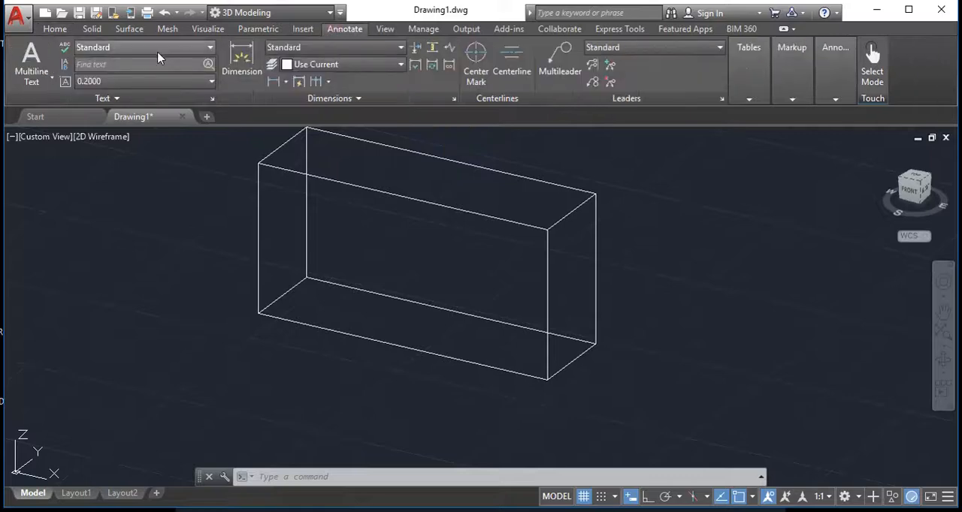
click(276, 82)
click(258, 313)
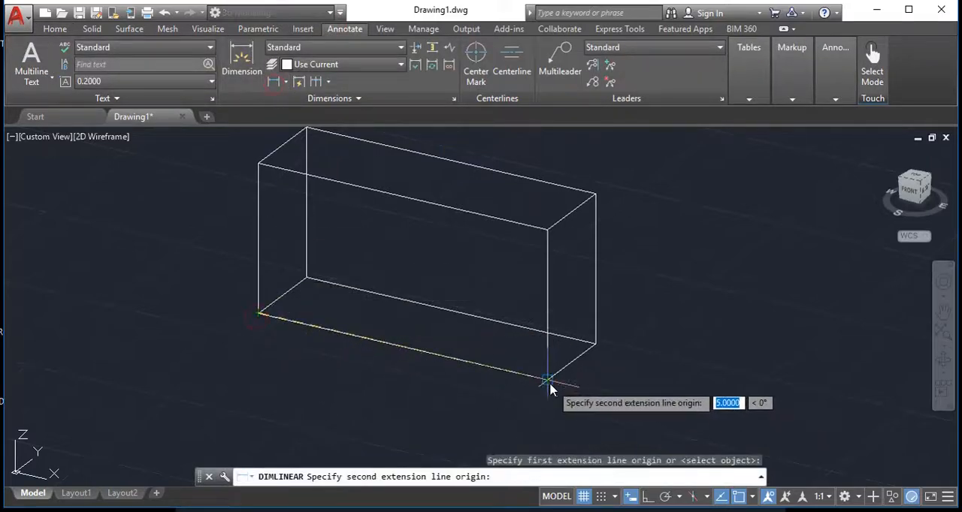
click(548, 380)
click(418, 384)
Add a linear dimension along the short bottom edge at the end of the box
key(Return)
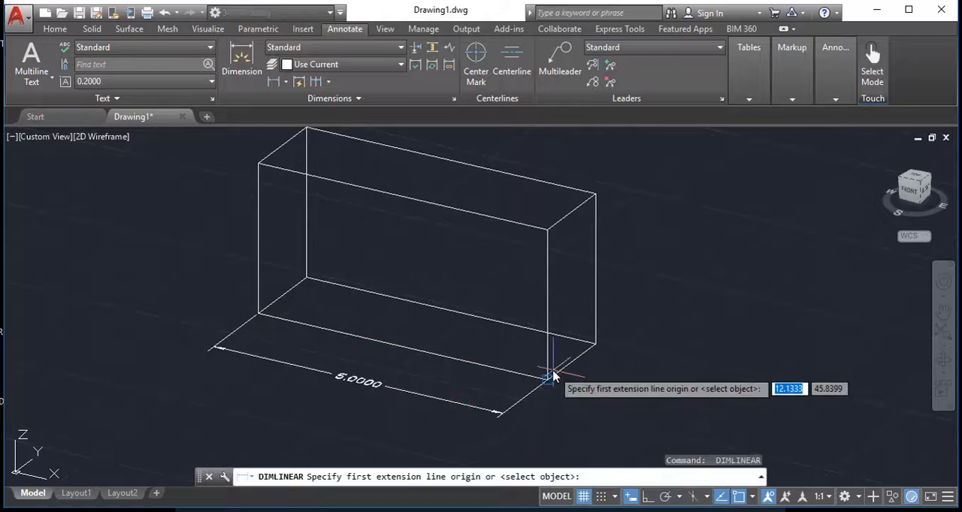
click(551, 377)
click(595, 345)
click(691, 381)
key(Escape)
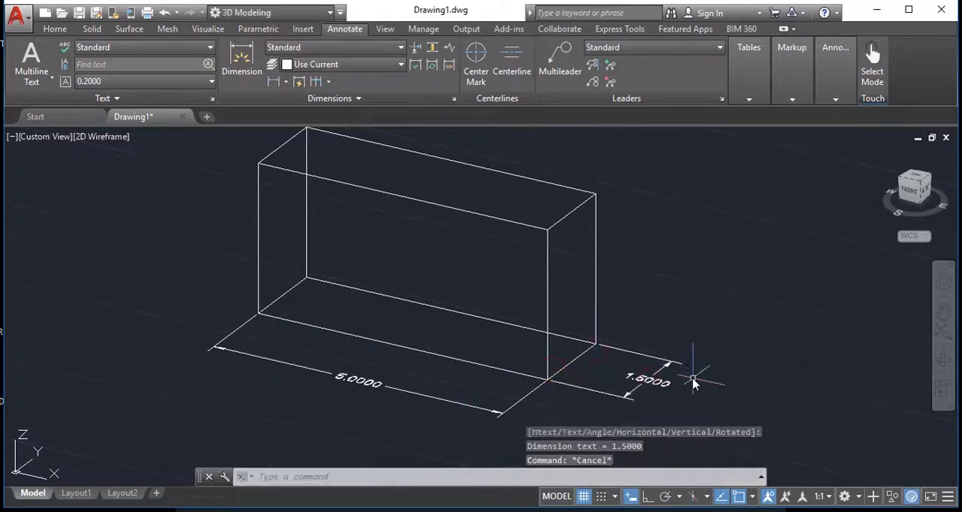
Erase both linear dimensions around the base of the box
click(693, 379)
click(580, 407)
click(530, 411)
click(464, 407)
text(e)
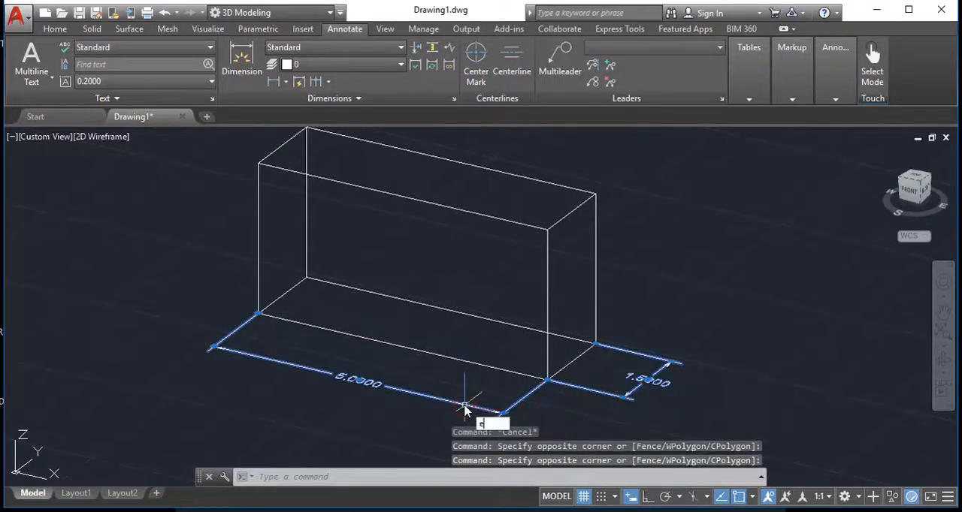
key(Return)
Create a wedge 4 long, 1.5 wide and 2 deep, running downward inside the box from its top rear corner at the far end
scroll(360, 286, down, 3)
middle_drag(356, 263, 389, 272)
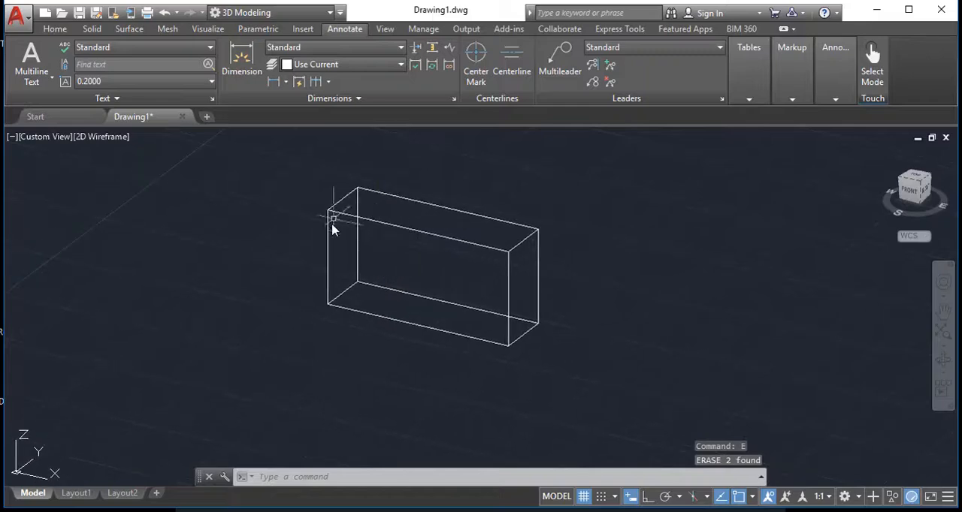
click(54, 29)
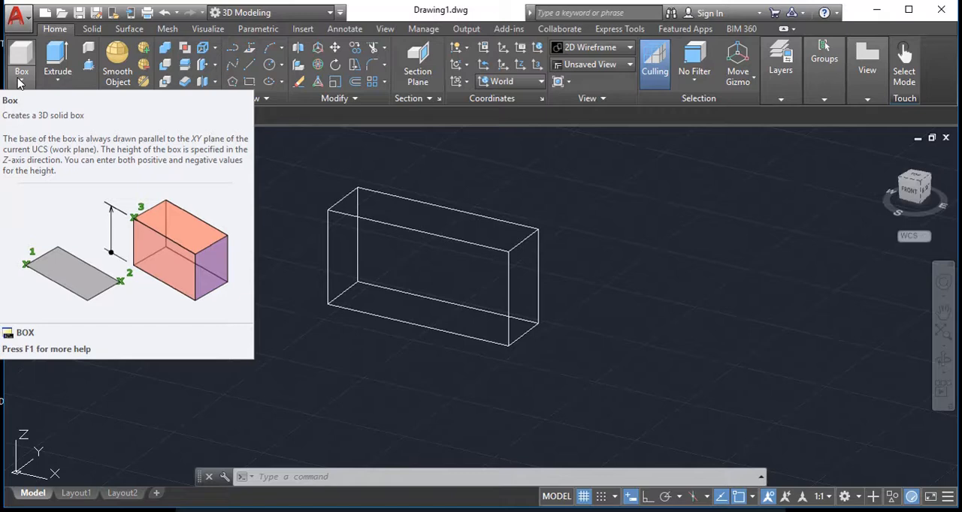
click(22, 68)
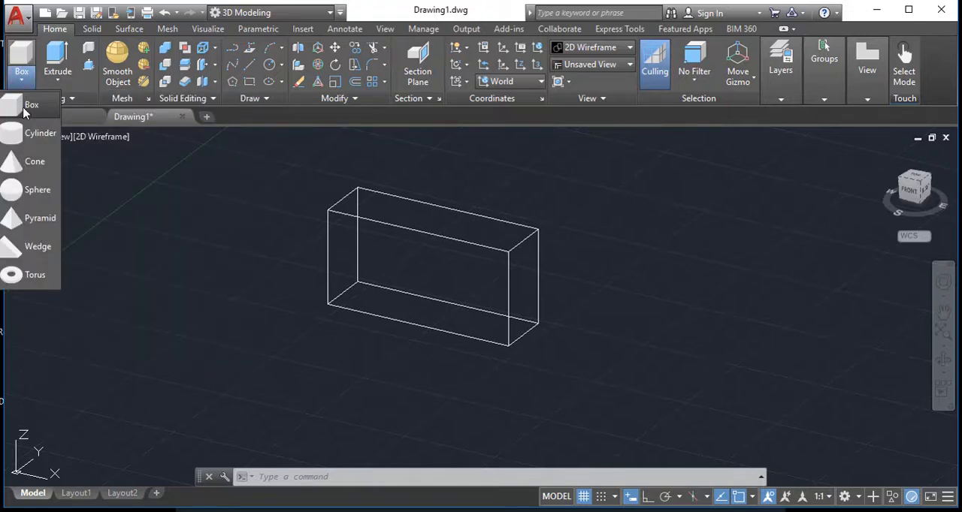
click(37, 249)
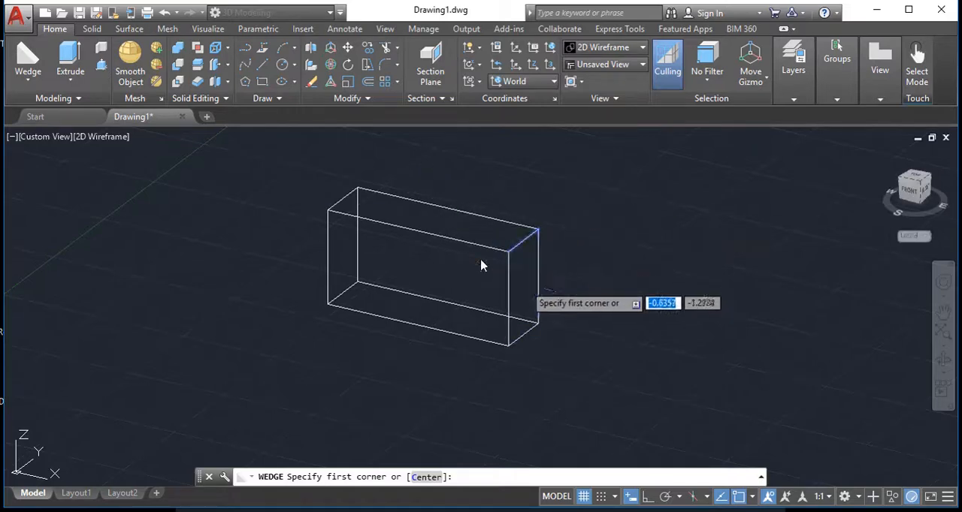
click(538, 229)
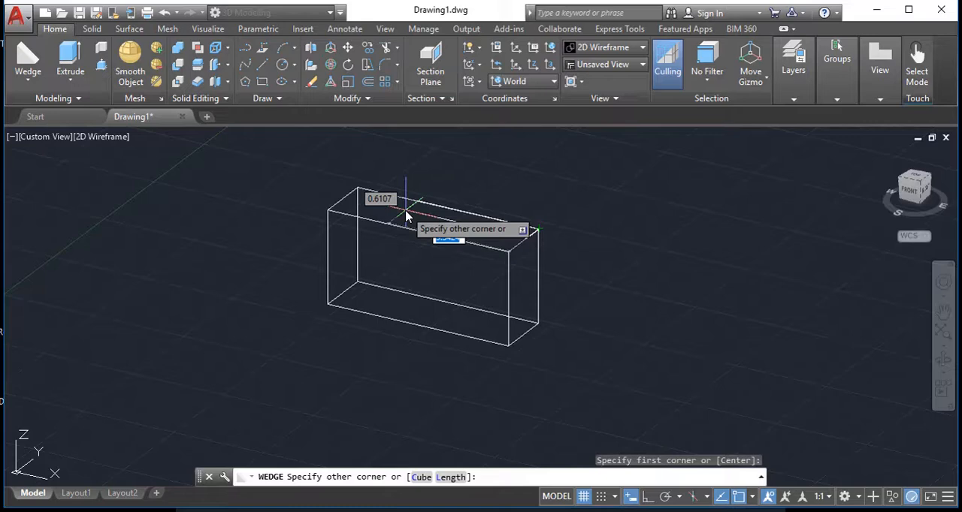
text(4)
key(Tab)
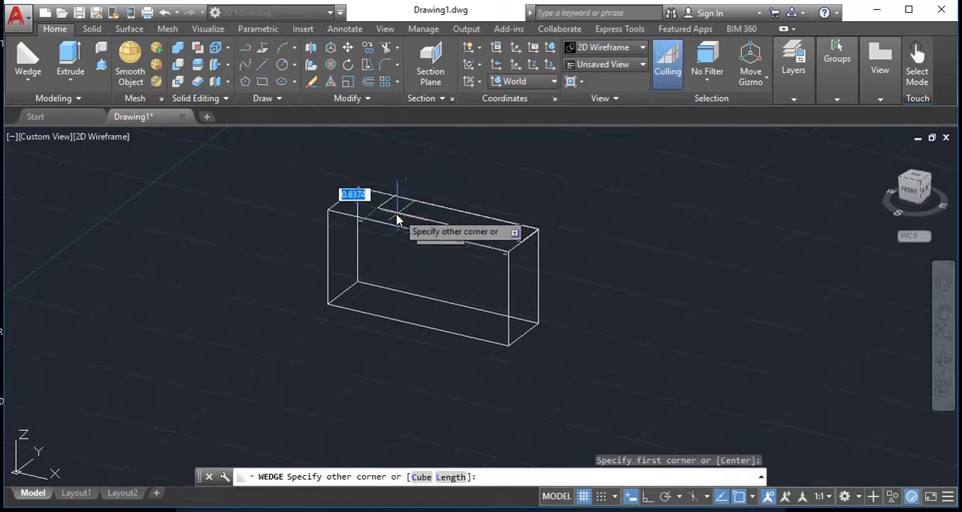
text(1.5)
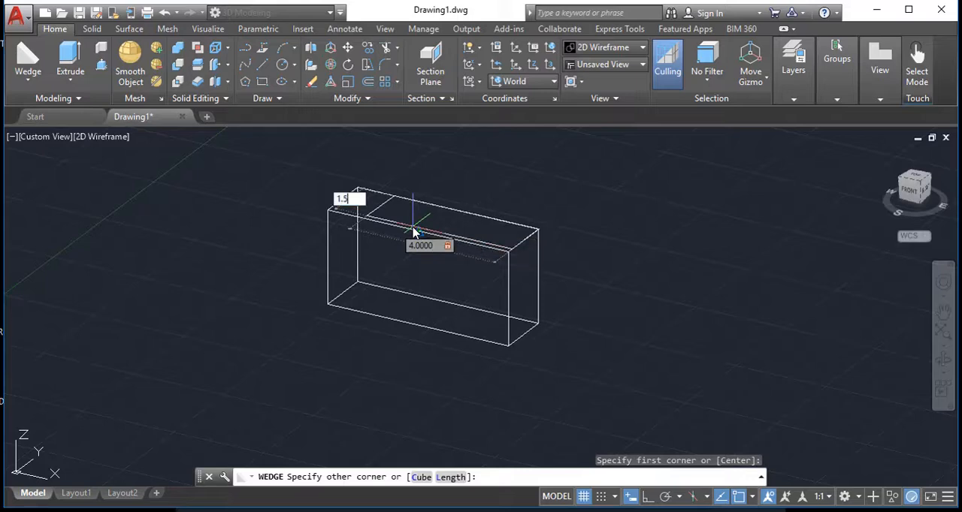
key(Return)
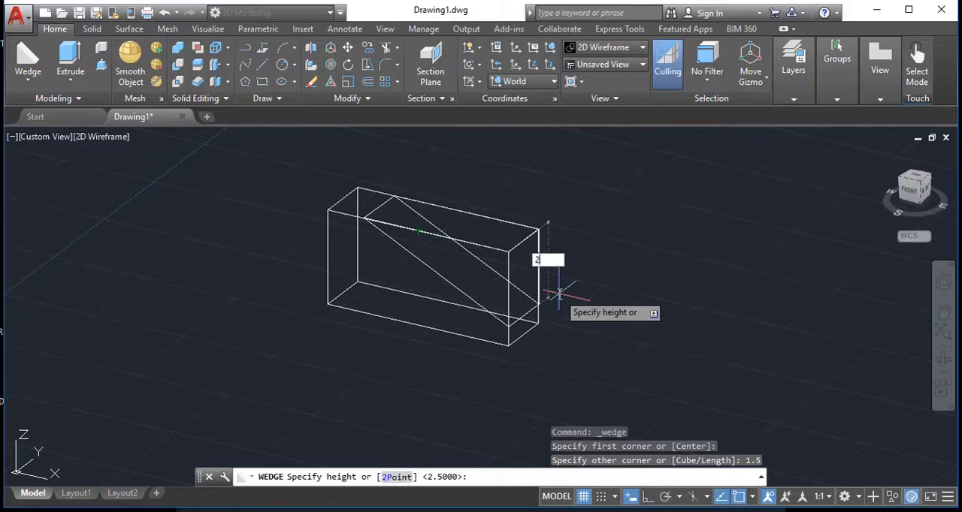
key(Return)
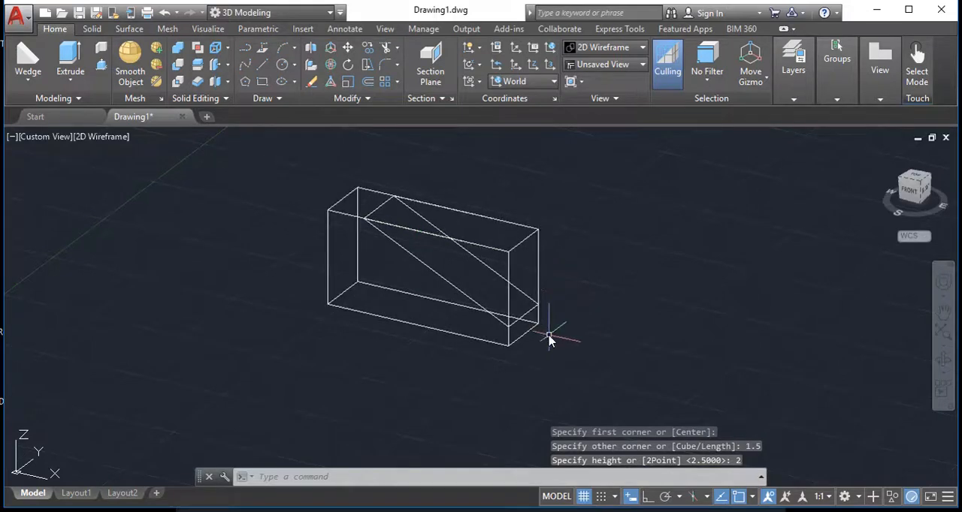
Highlight the box and the wedge in turn to examine them as separate solids
shift+middle_drag(591, 336, 326, 223)
click(371, 204)
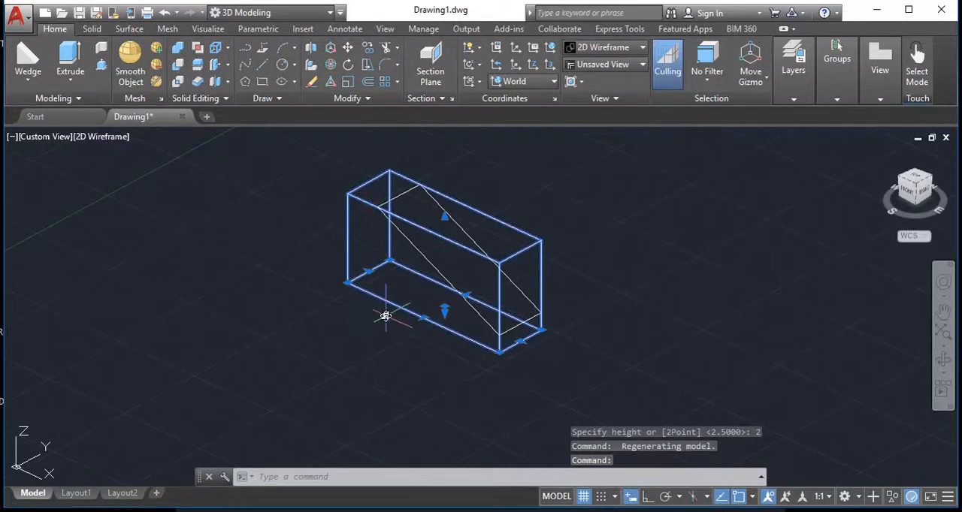
key(Escape)
key(Escape)
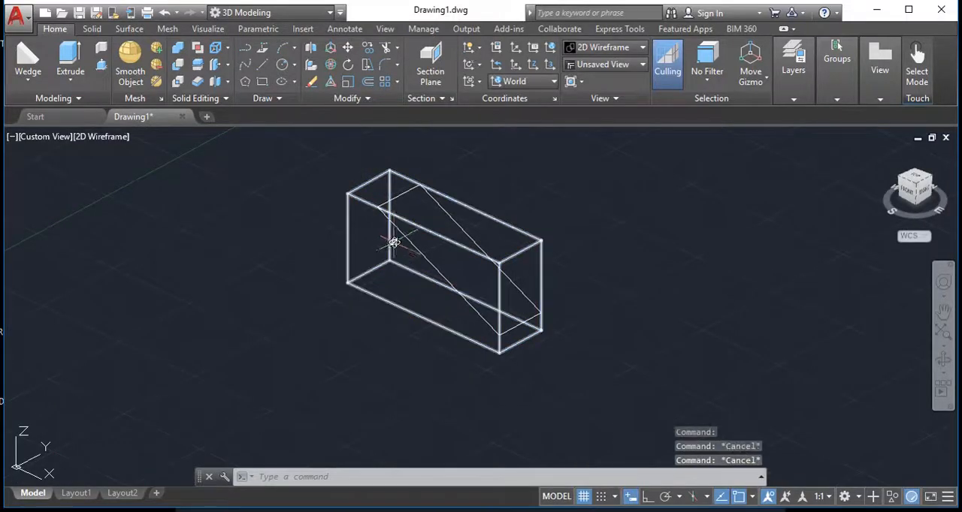
click(398, 195)
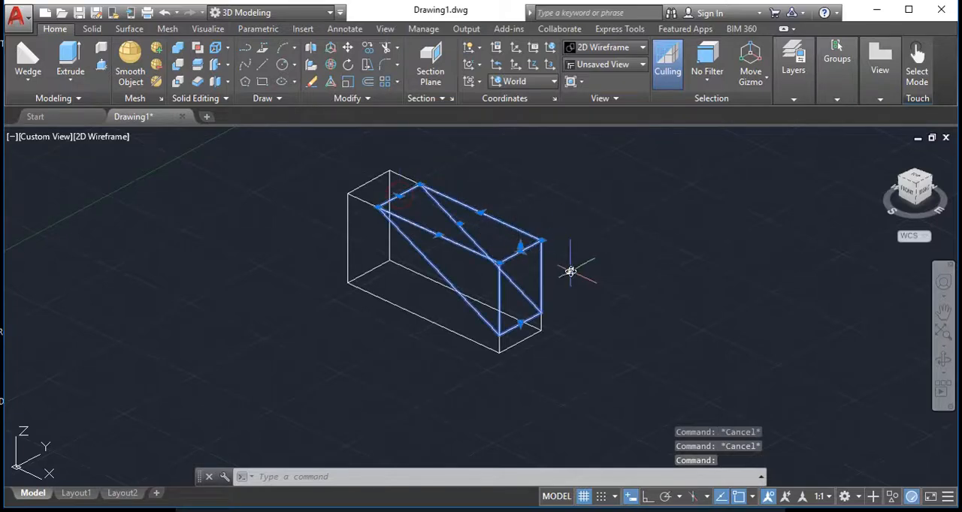
key(Escape)
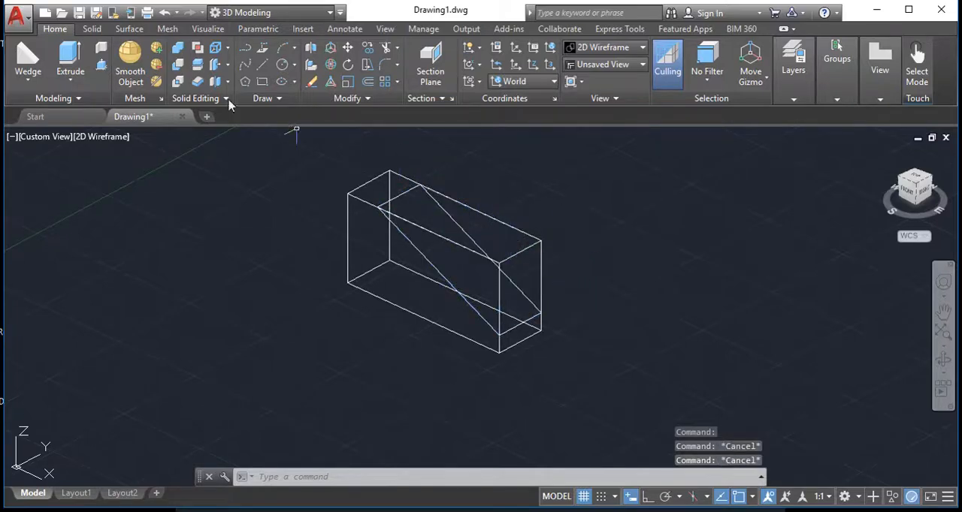
Subtract the wedge from the box to cut the sloped face
click(179, 68)
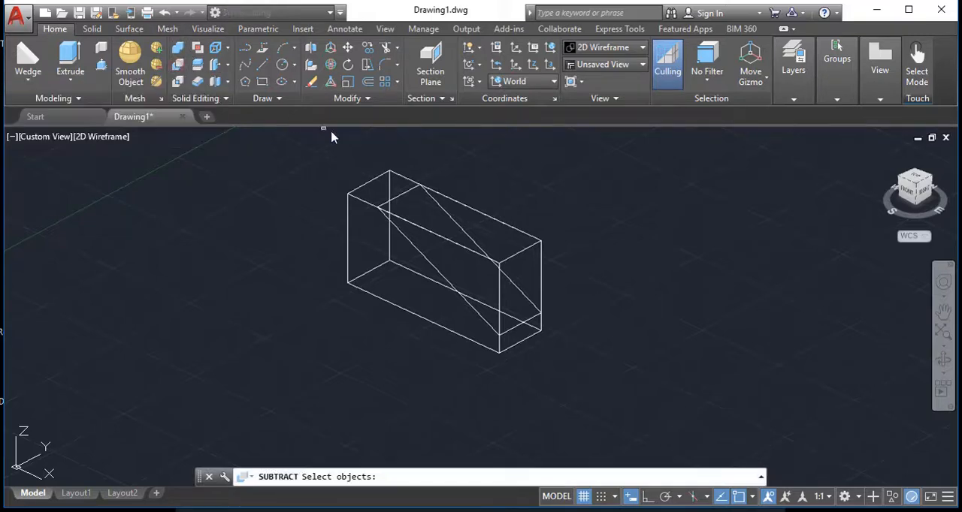
click(349, 196)
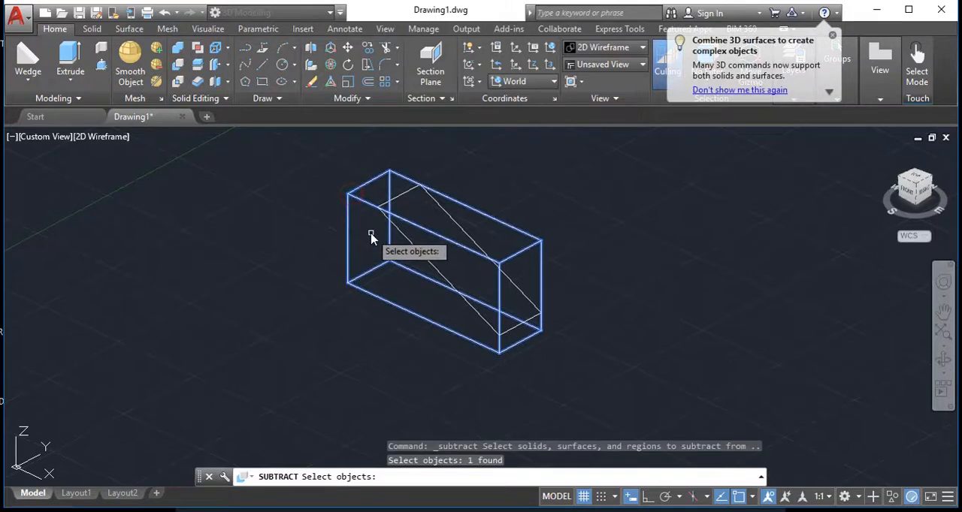
key(Return)
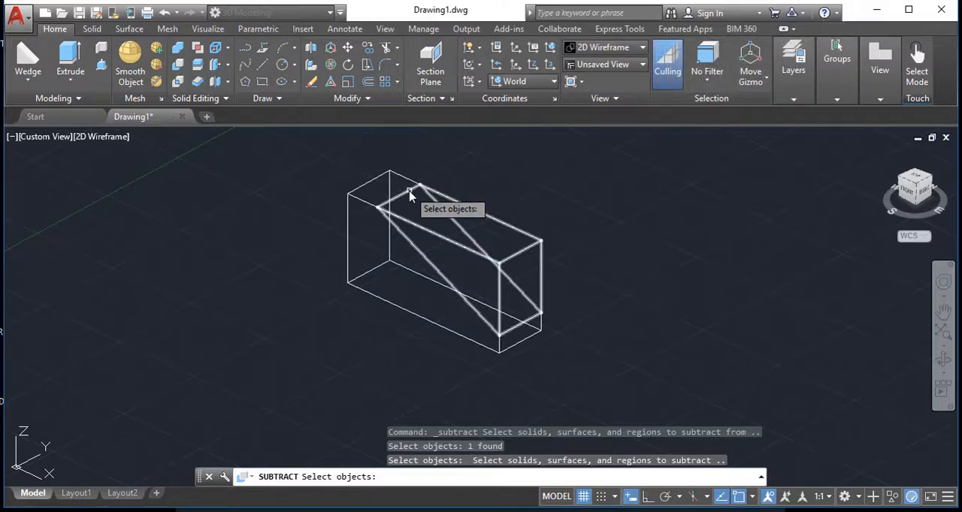
click(410, 195)
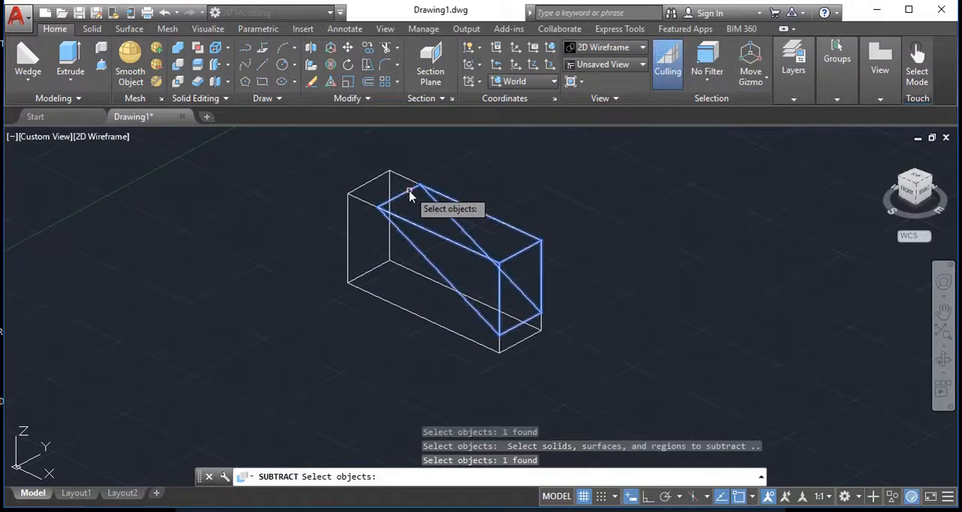
key(Return)
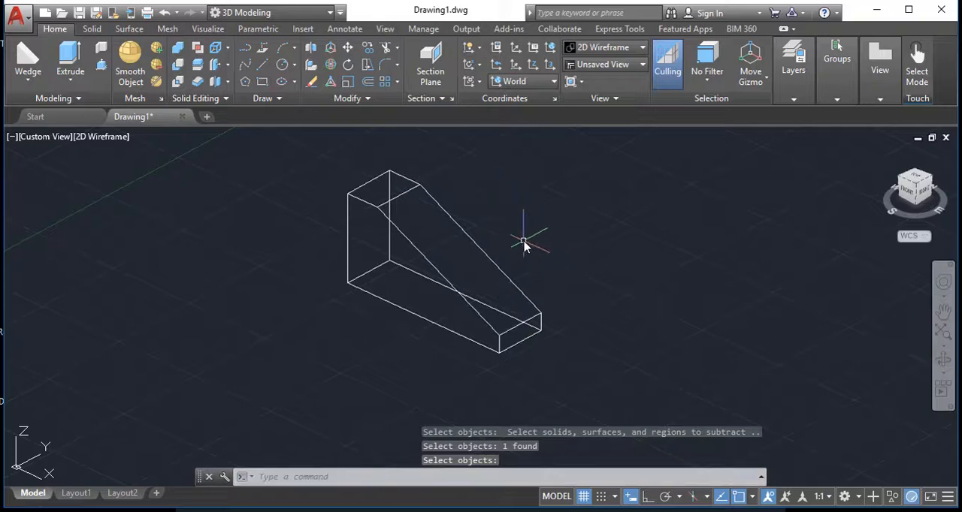
Set the visual style to Conceptual and view the sloped solid from a different angle
shift+middle_drag(521, 232, 547, 210)
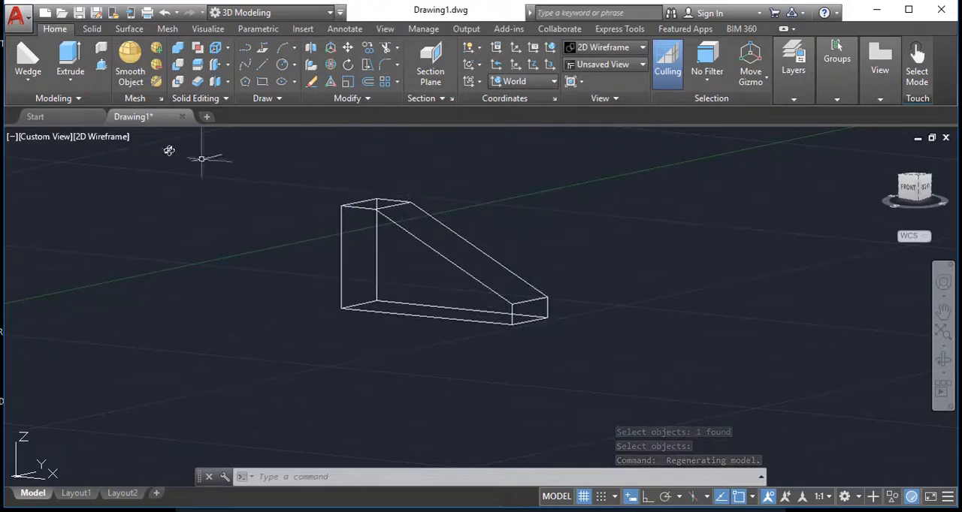
click(112, 138)
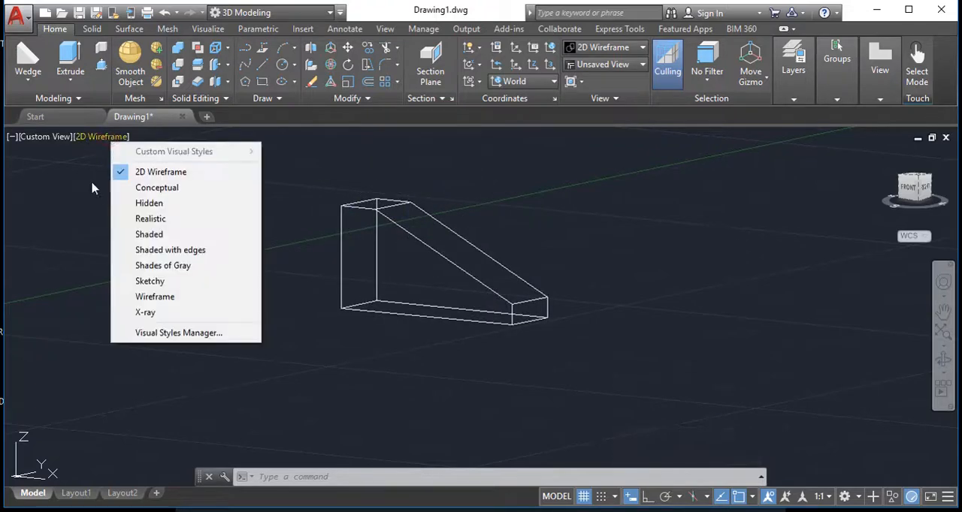
click(140, 191)
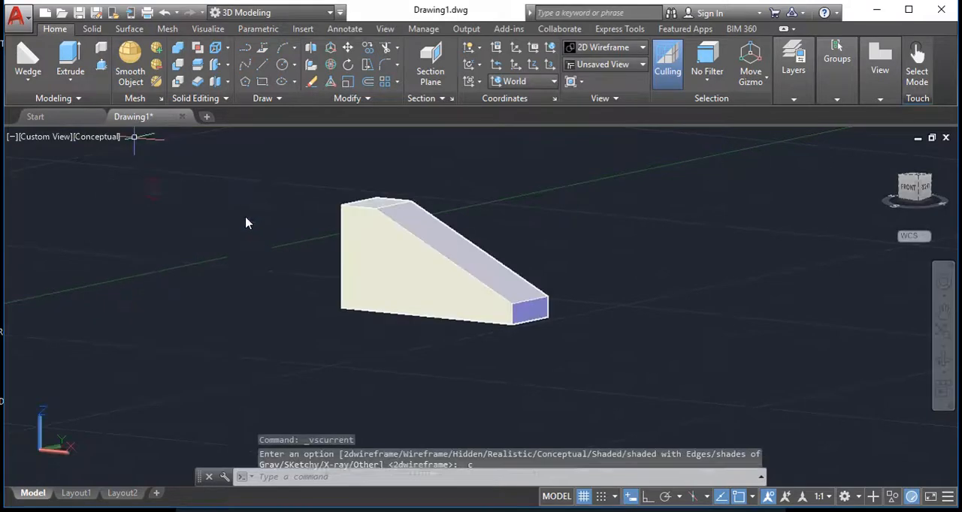
shift+middle_drag(476, 238, 517, 249)
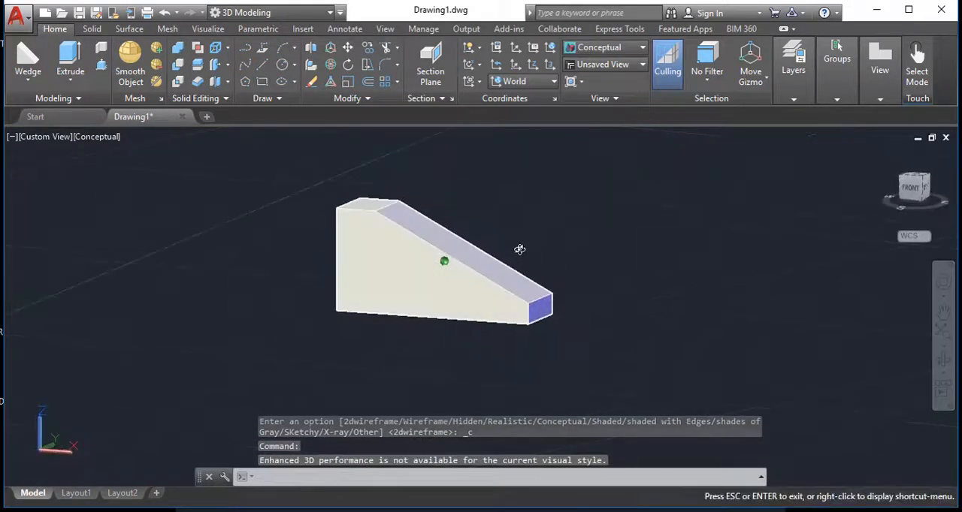
Set the visual style to X-Ray and examine the see-through sloped solid
click(97, 137)
click(143, 315)
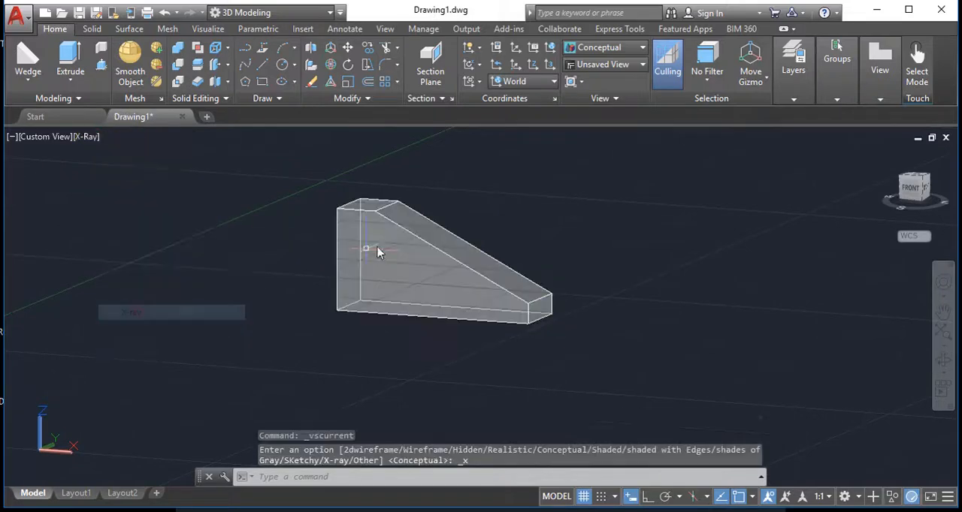
scroll(422, 235, down, 2)
shift+middle_drag(423, 235, 449, 229)
scroll(458, 231, up, 5)
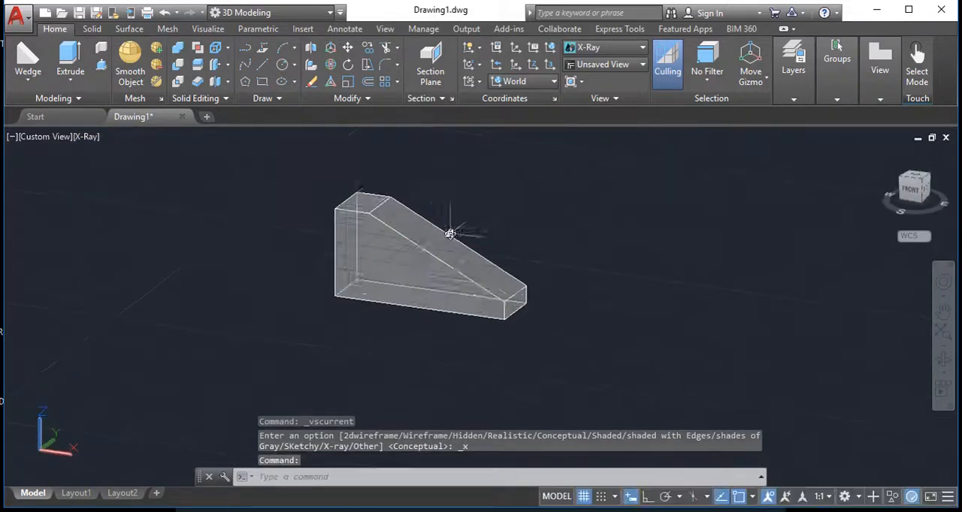
scroll(472, 232, down, 2)
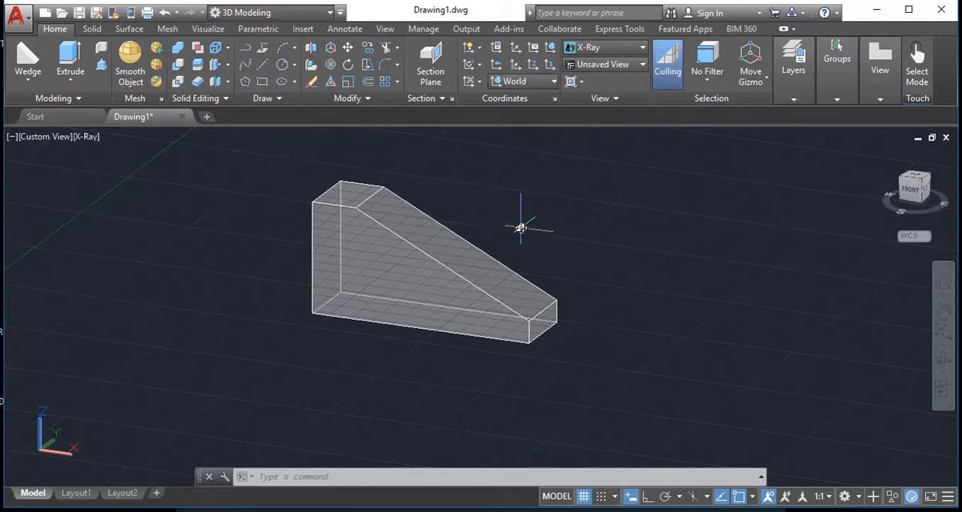
scroll(687, 208, down, 2)
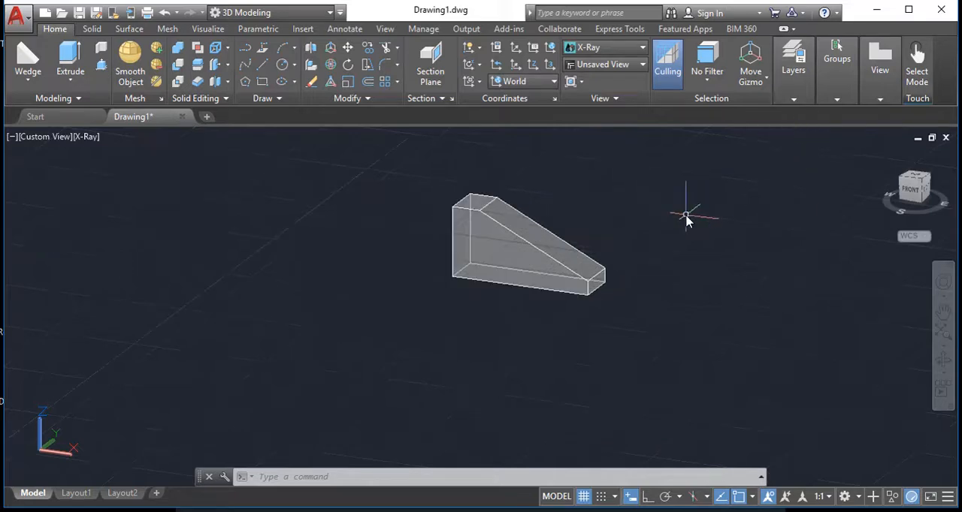
Create a box 5 long, 1.5 wide and 2.5 high in the empty space beside the sloped solid
middle_drag(687, 208, 333, 230)
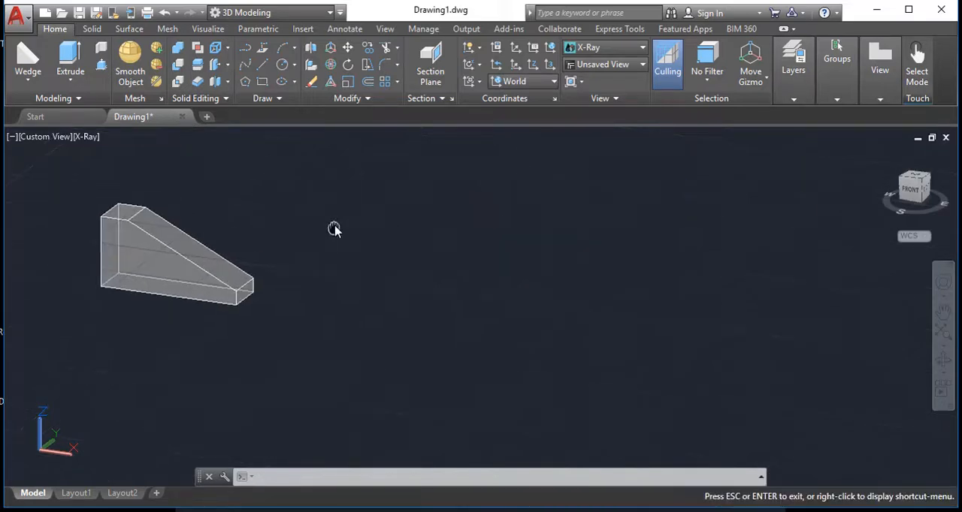
click(28, 88)
click(20, 101)
click(460, 296)
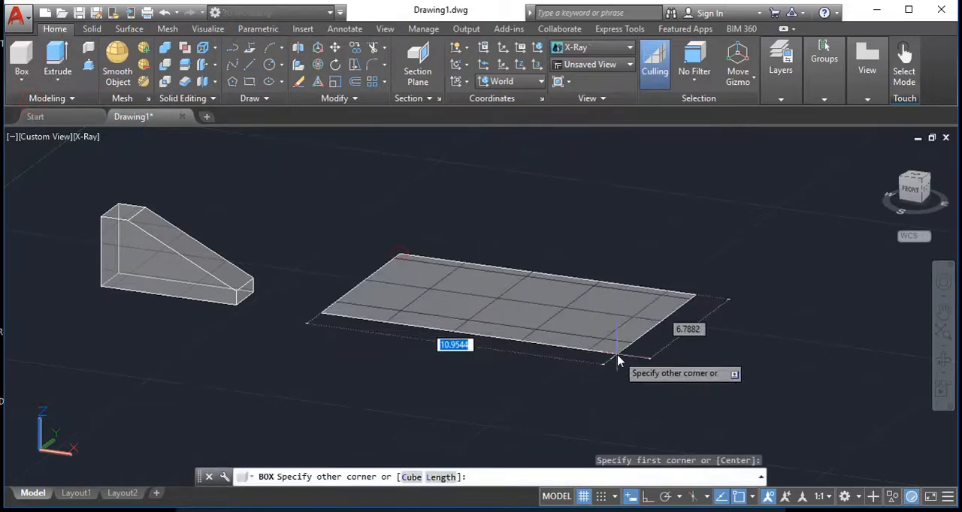
text(5)
key(Tab)
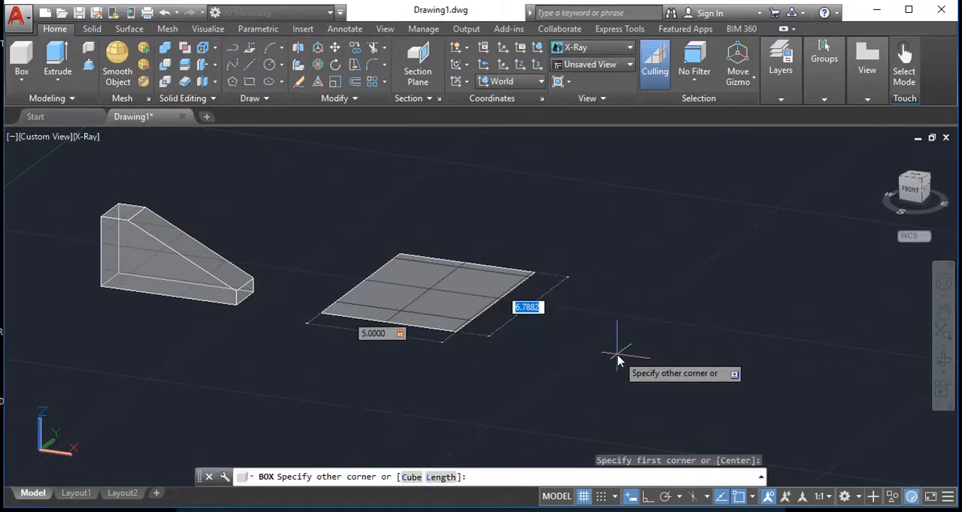
text(1.5)
key(Return)
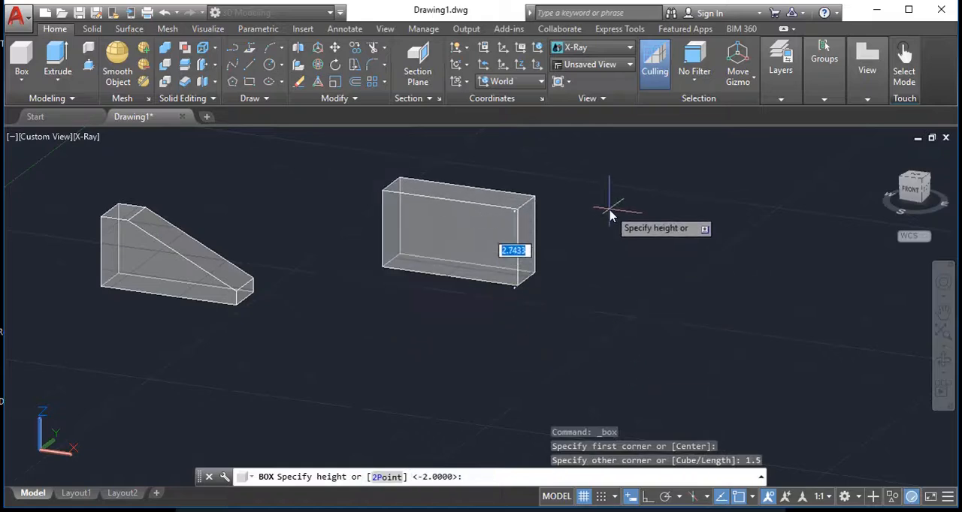
text(2.5)
key(Return)
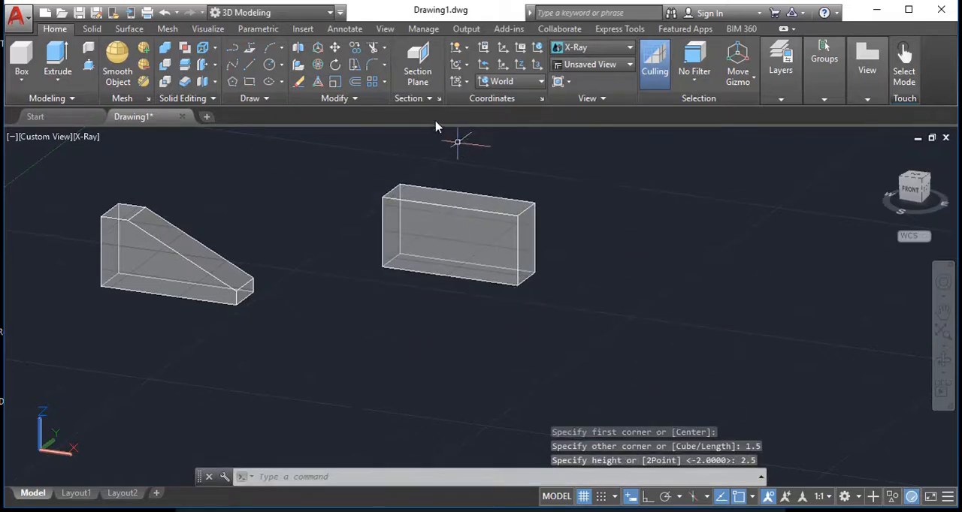
Create a second box 3 long and 1.5 high, deeper than the first one, on the ground next to it
click(22, 64)
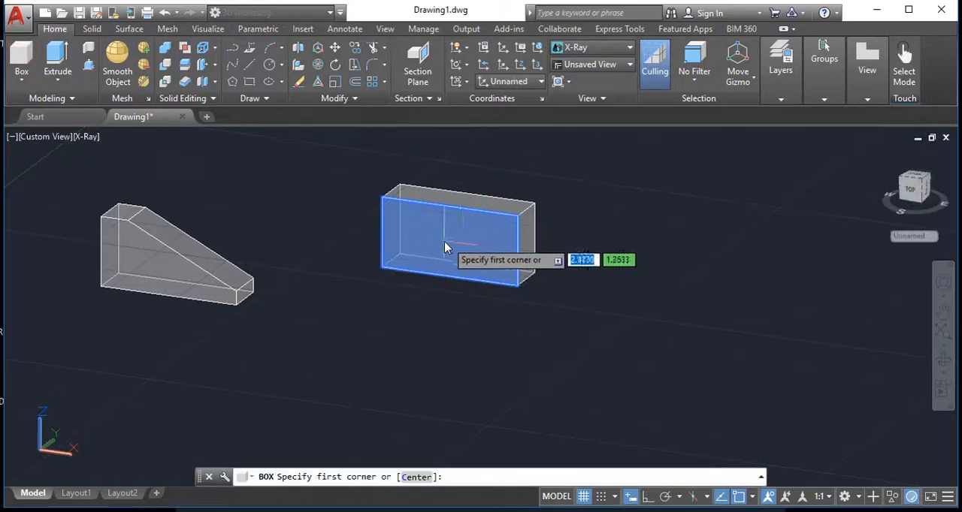
scroll(445, 244, up, 3)
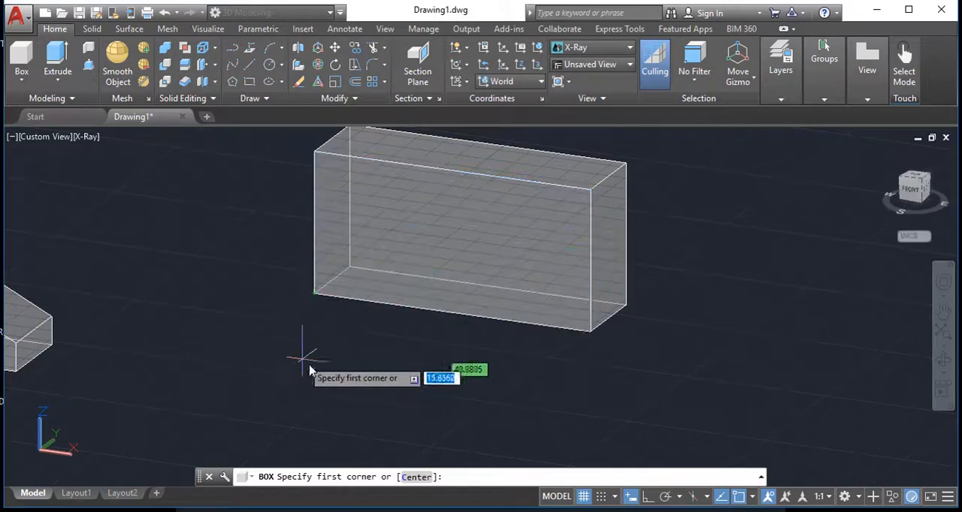
scroll(309, 370, down, 4)
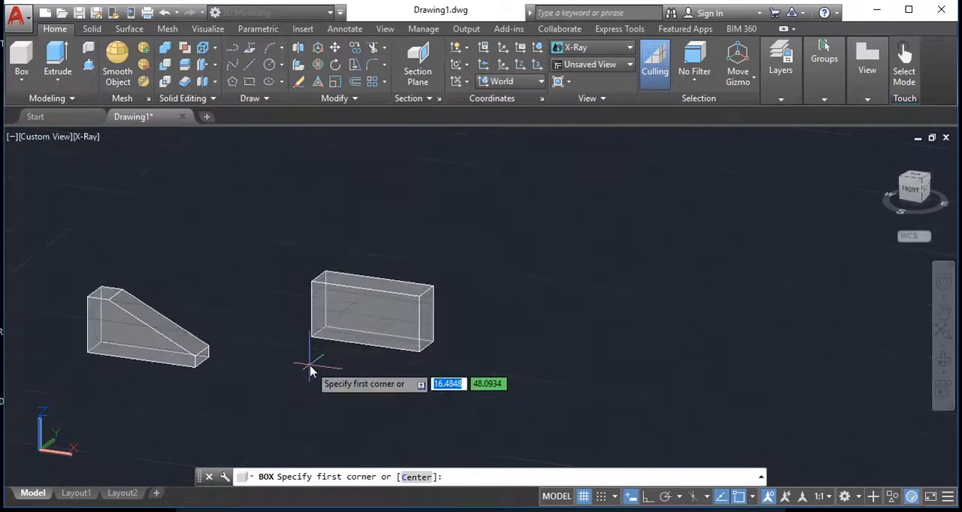
click(428, 398)
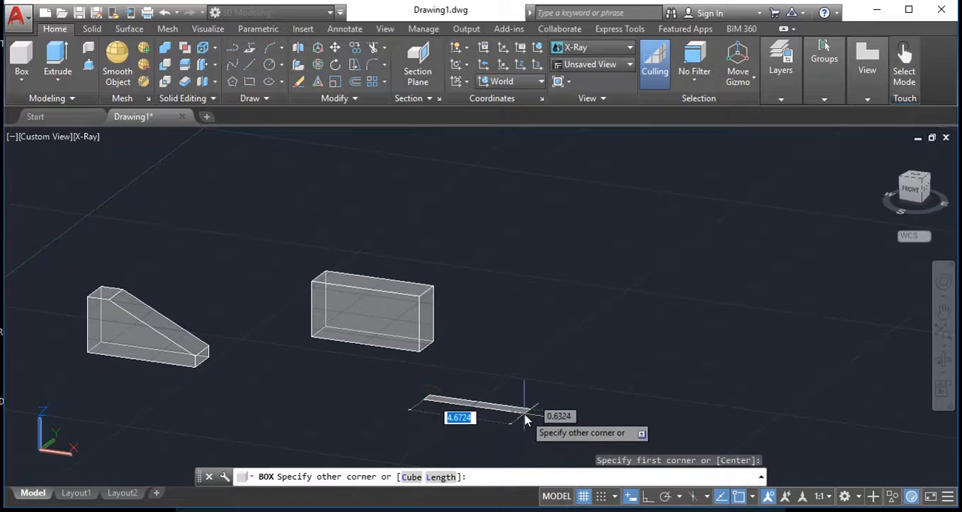
text(3)
key(Tab)
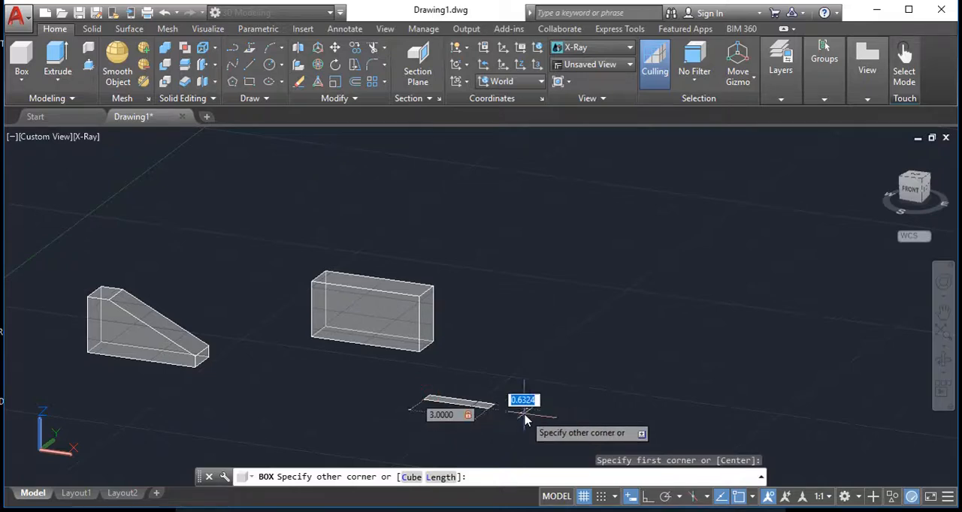
click(605, 374)
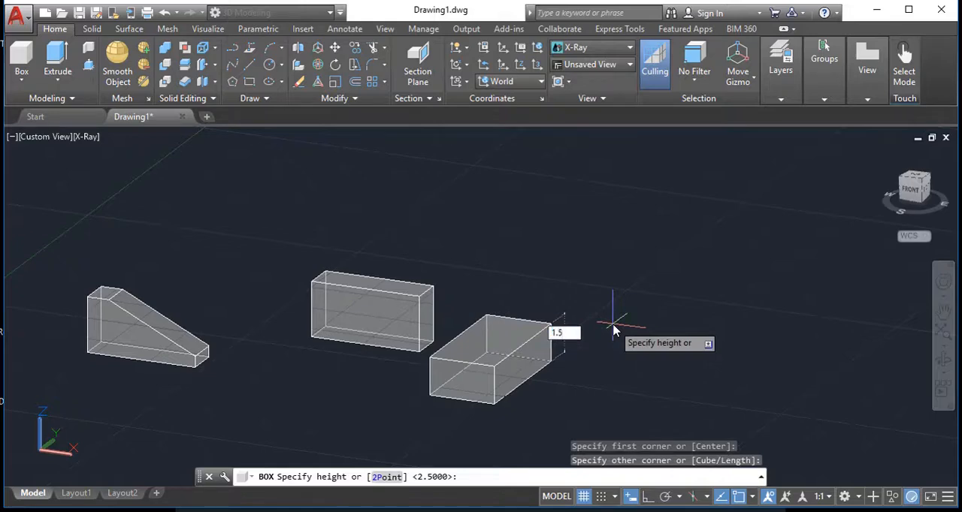
key(Return)
Move the smaller box from the centre of its front face to the centre of the larger box's front face
click(505, 362)
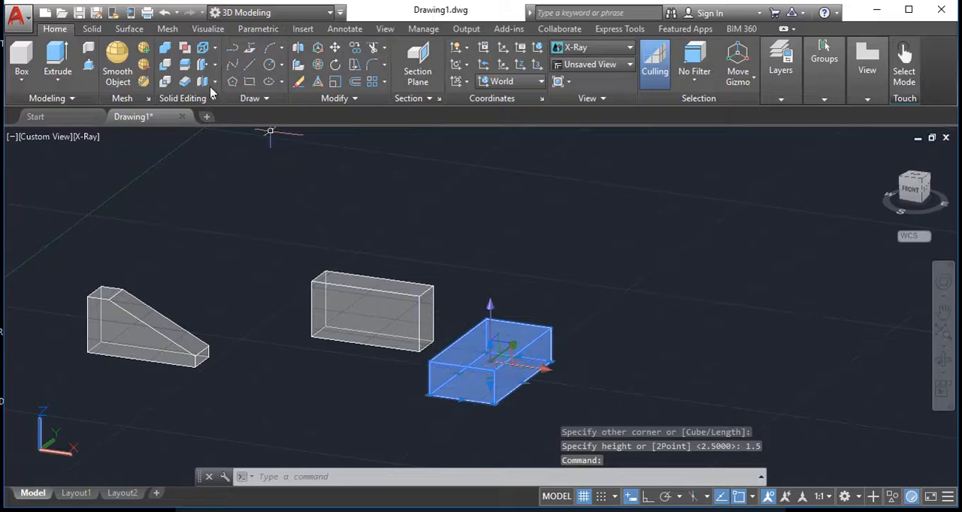
click(335, 48)
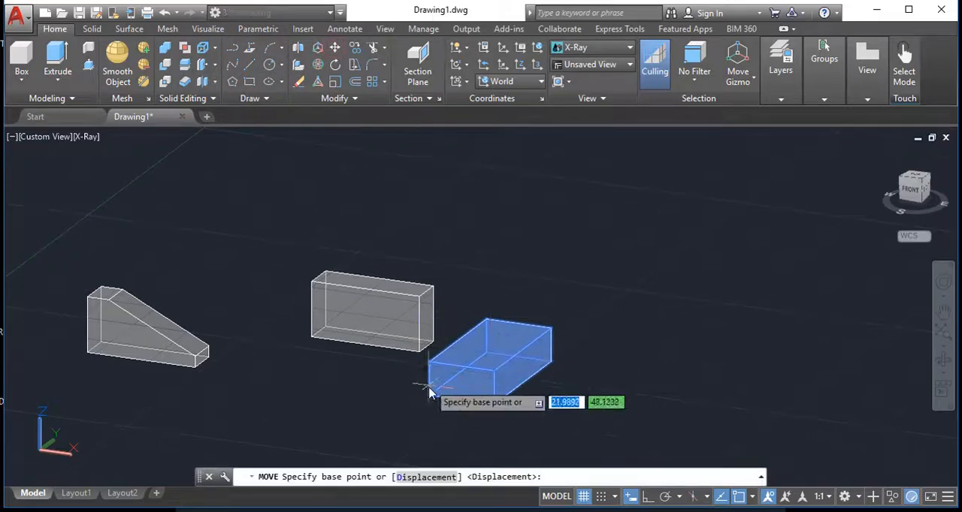
click(460, 381)
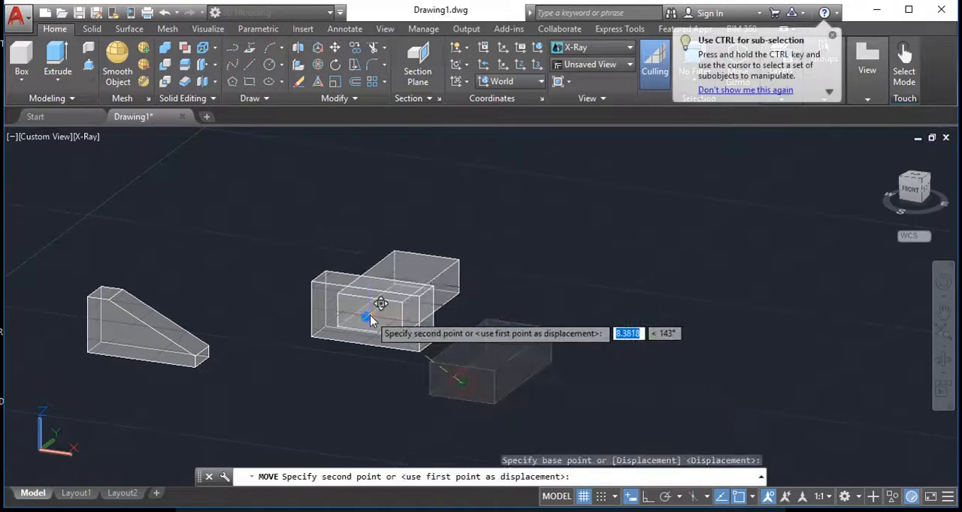
click(369, 315)
Subtract the smaller box from the larger one to cut a rectangular through-opening, and inspect the result
shift+middle_drag(477, 302, 471, 332)
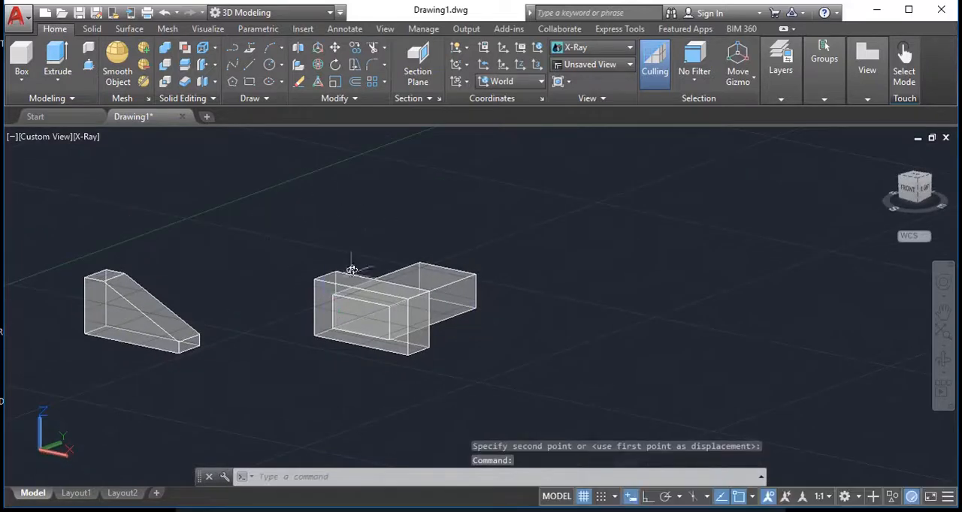
click(167, 66)
click(324, 277)
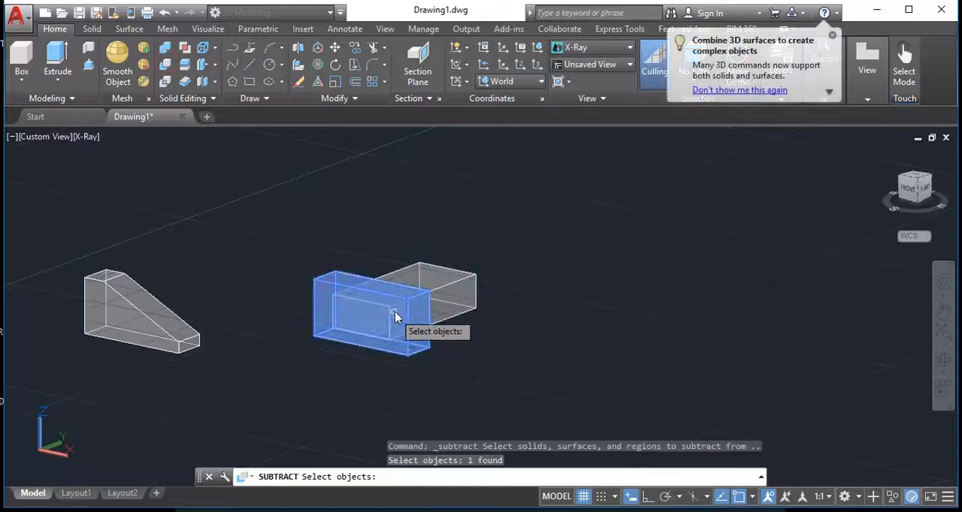
key(Return)
click(443, 299)
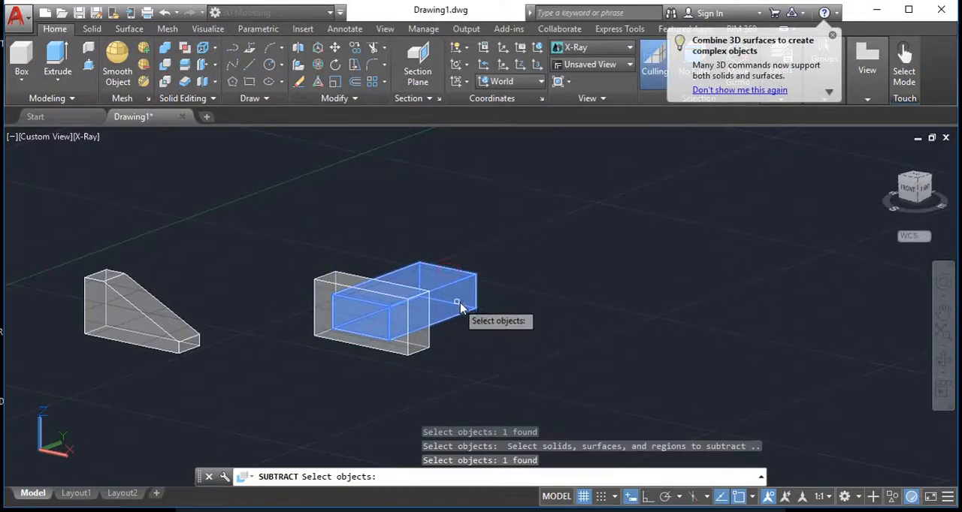
key(Return)
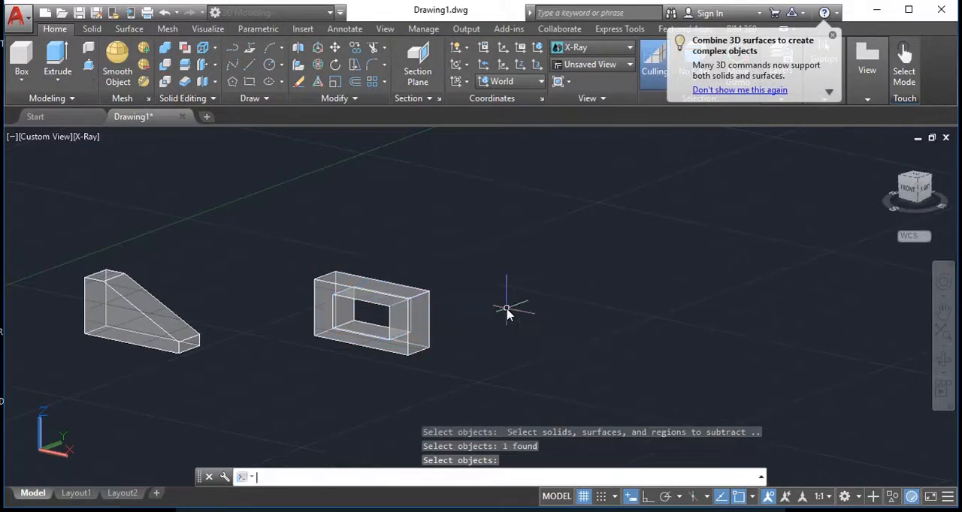
shift+middle_drag(432, 337, 498, 323)
key(Return)
scroll(444, 353, up, 4)
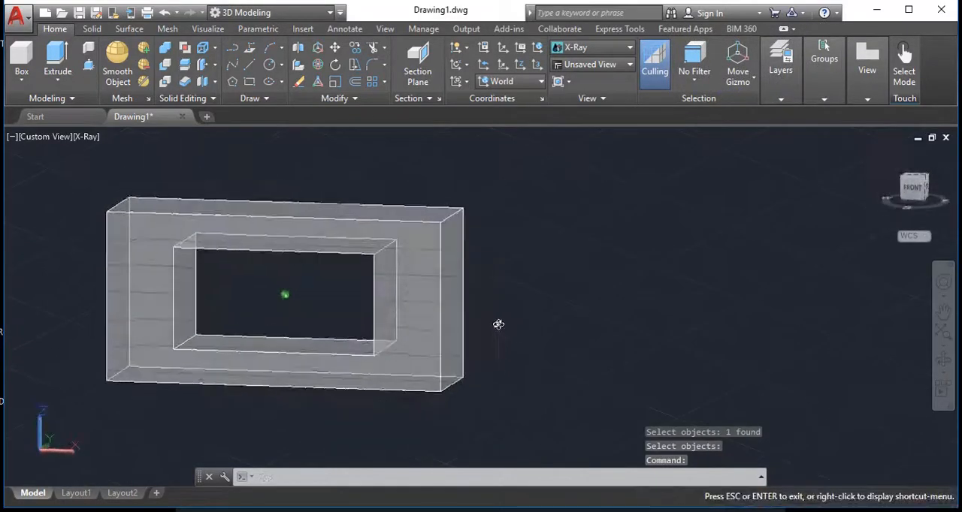
scroll(498, 338, down, 5)
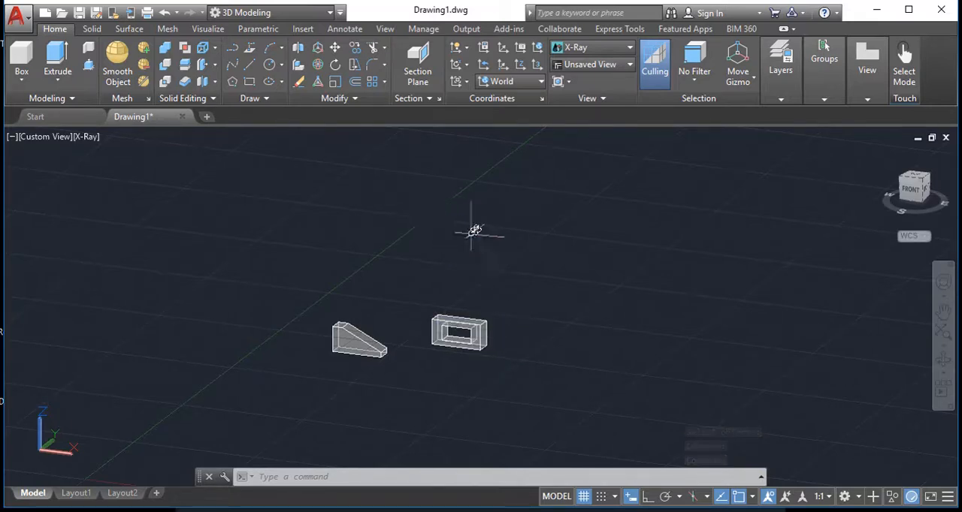
Undo the subtraction to restore the two overlapping boxes
key(ctrl+z)
key(ctrl+z)
key(ctrl+z)
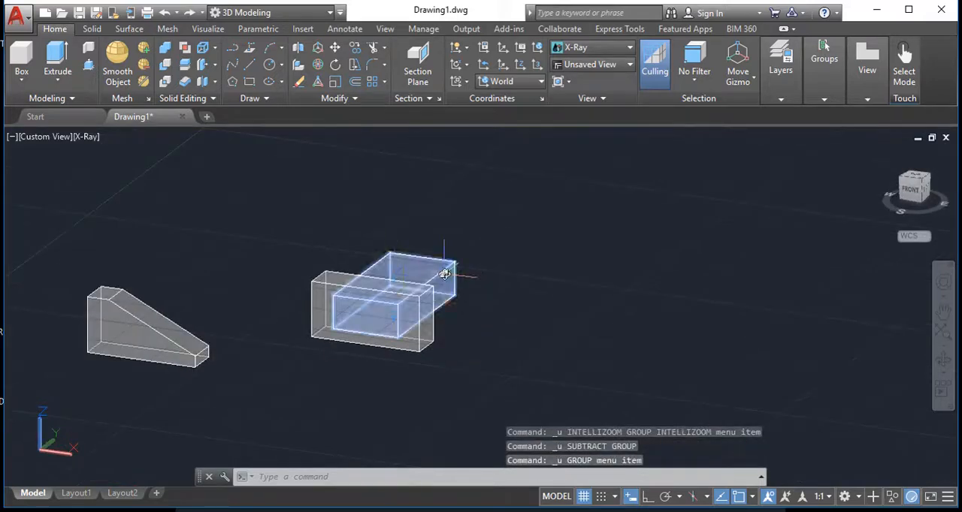
Move the smaller box out of the larger one to an empty spot in front of it
click(411, 294)
key(m)
key(Return)
click(457, 261)
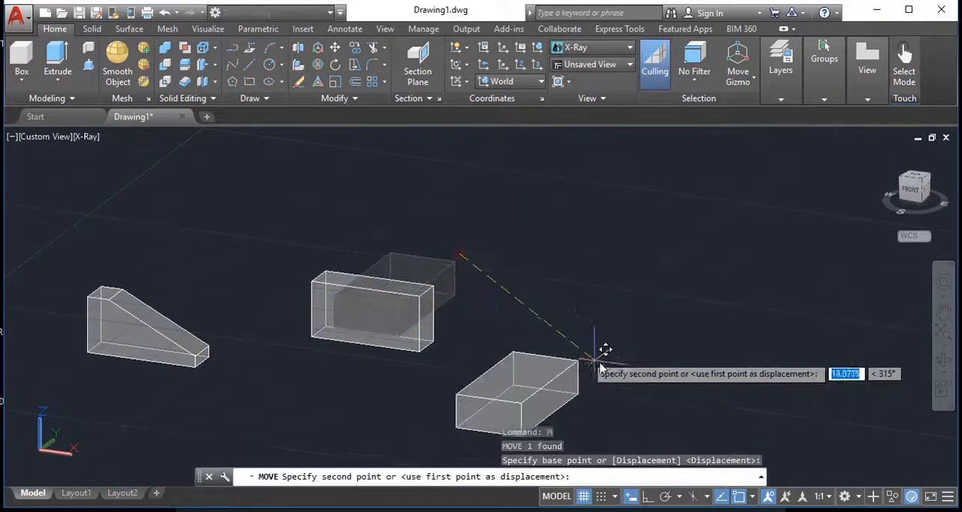
click(620, 360)
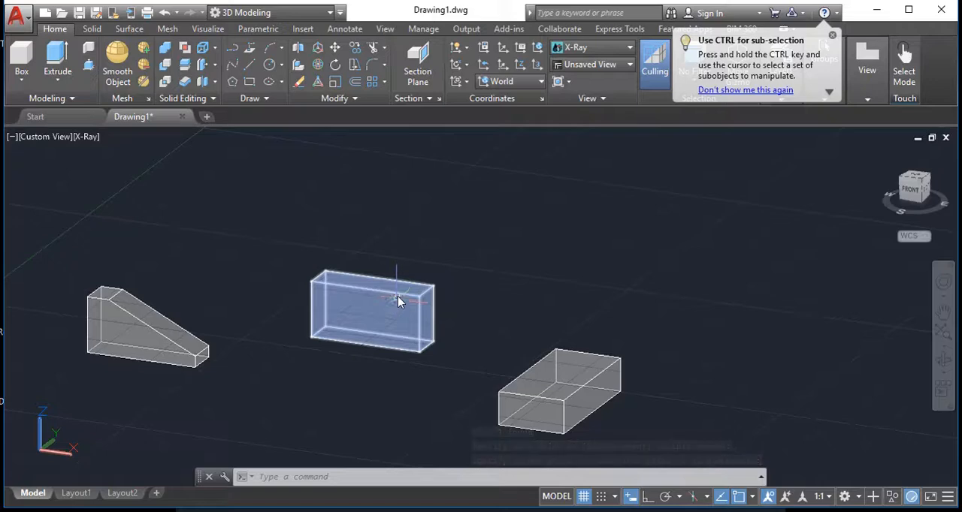
Draw a diagonal line across the larger box's front face, from its lower-left corner to its upper-right corner
middle_drag(467, 389, 455, 358)
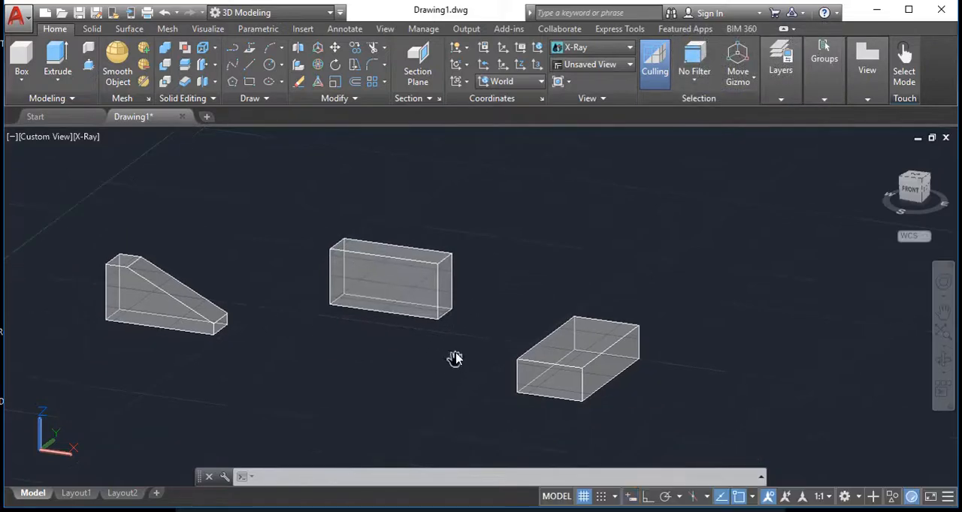
click(249, 67)
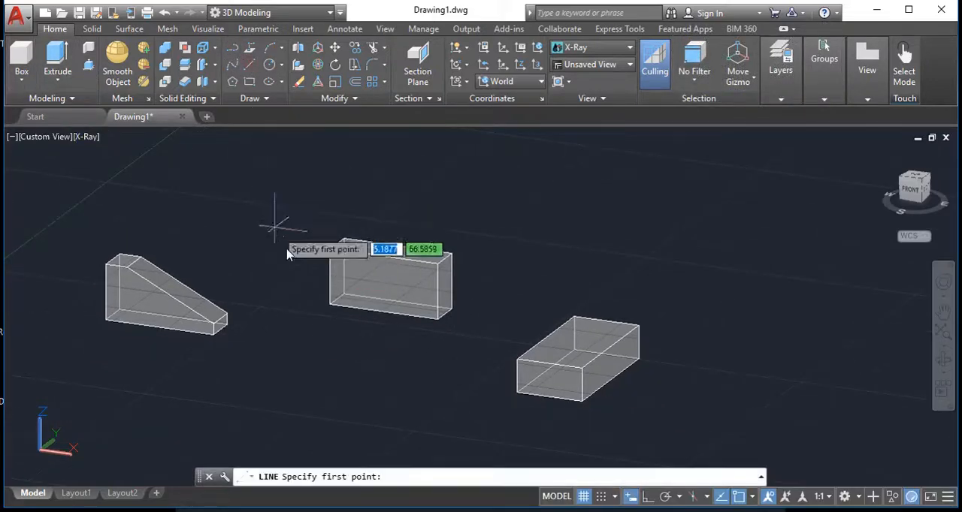
click(331, 308)
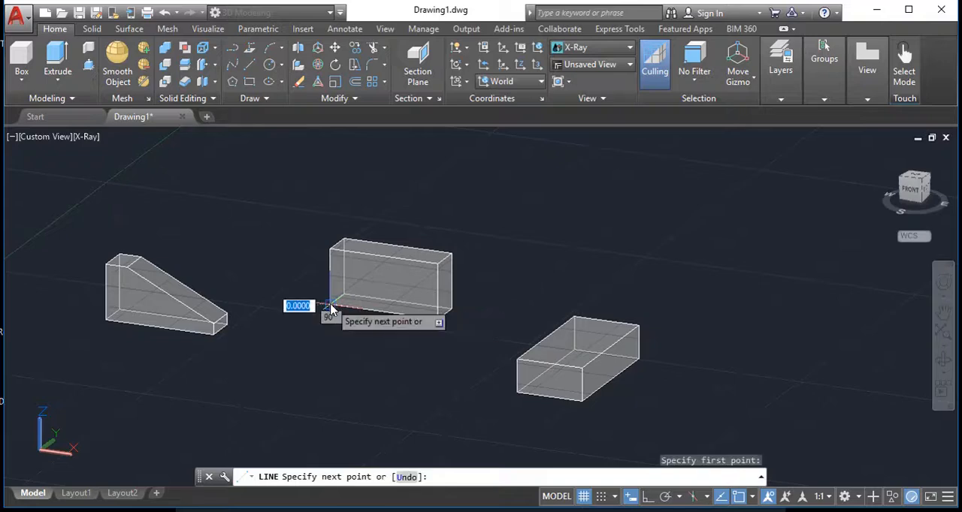
click(436, 266)
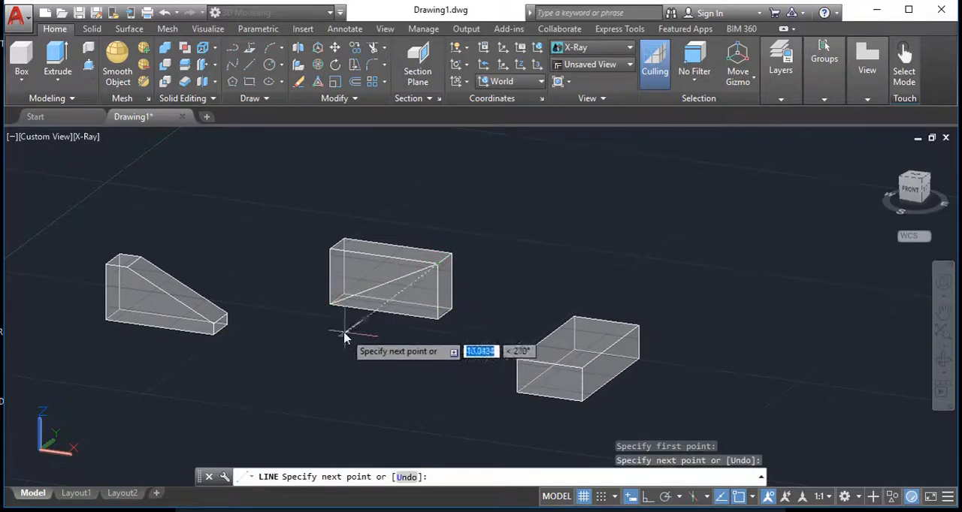
key(Escape)
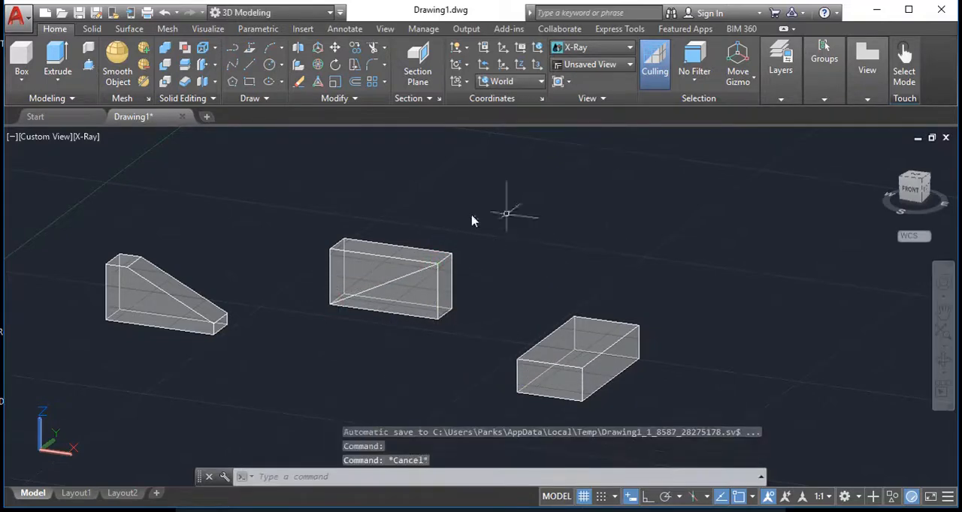
shift+middle_drag(454, 307, 403, 279)
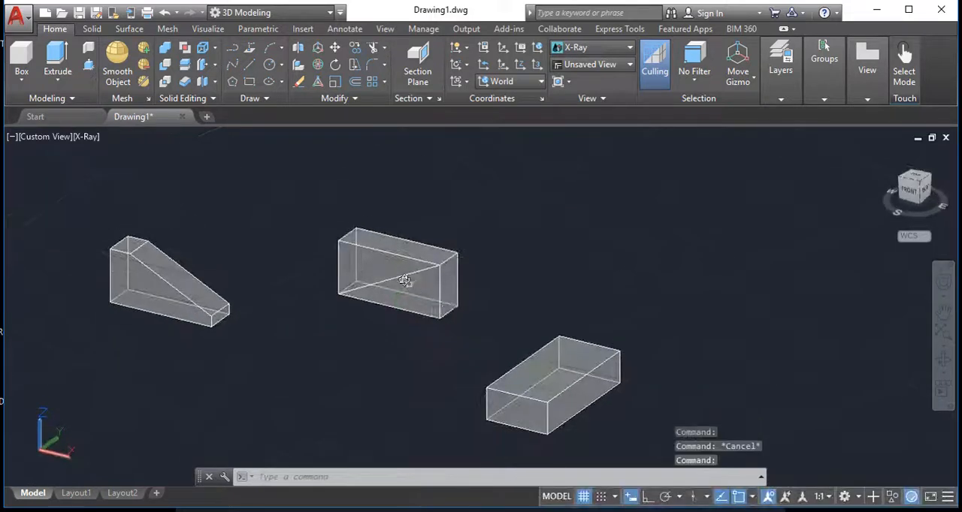
click(403, 277)
key(Escape)
click(375, 308)
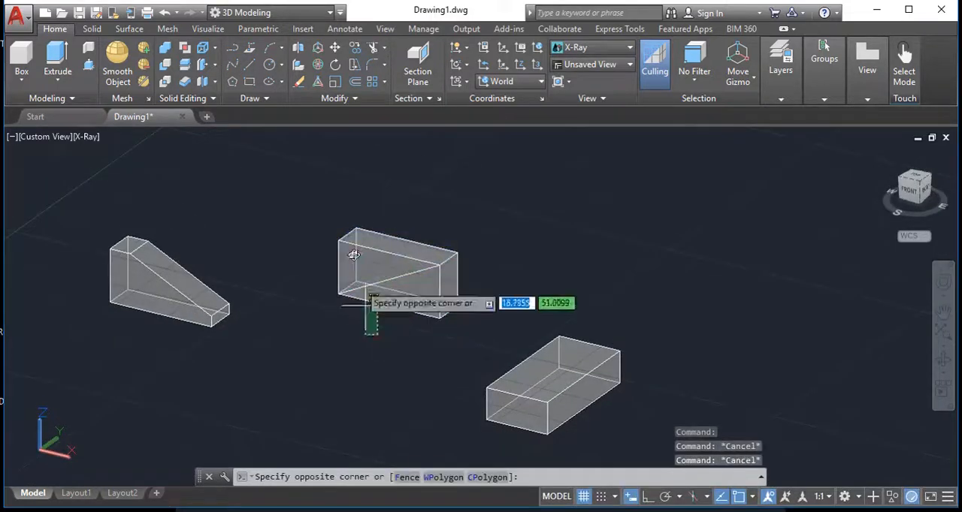
key(Escape)
key(Escape)
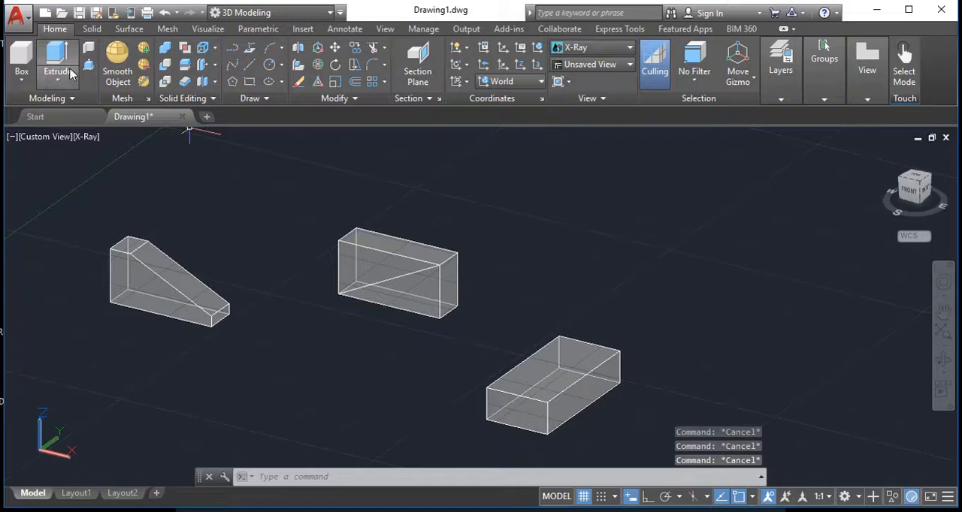
Move the smaller box from its upper-left front corner to the midpoint of the diagonal line, with 3D object snap turned off
click(335, 48)
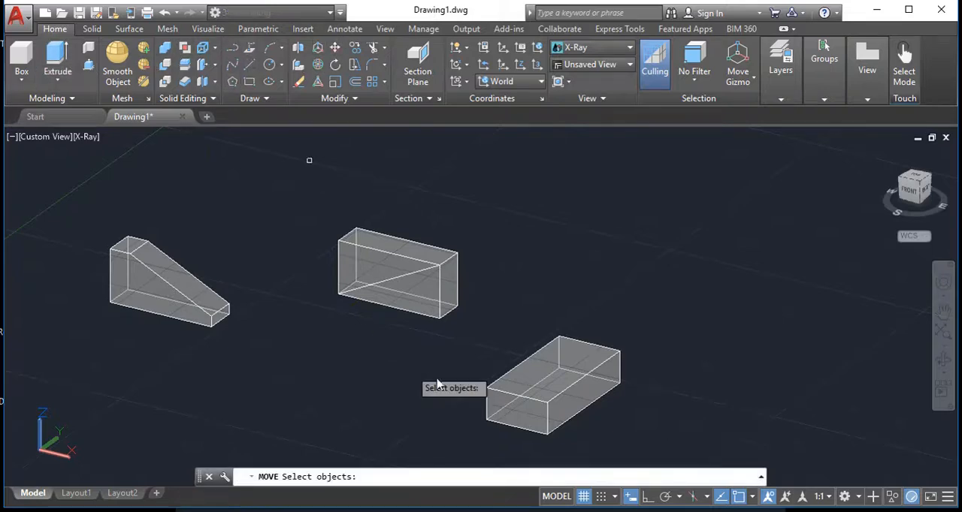
click(502, 412)
key(Return)
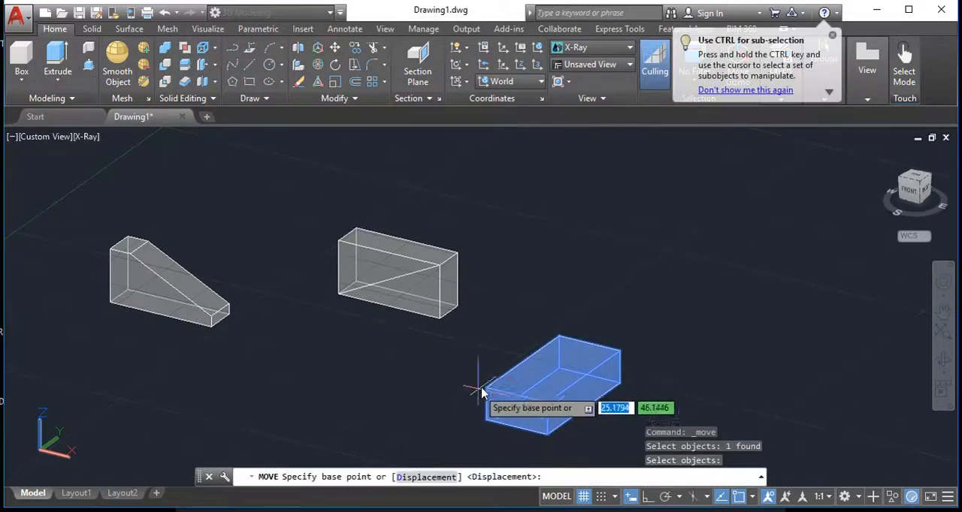
click(486, 388)
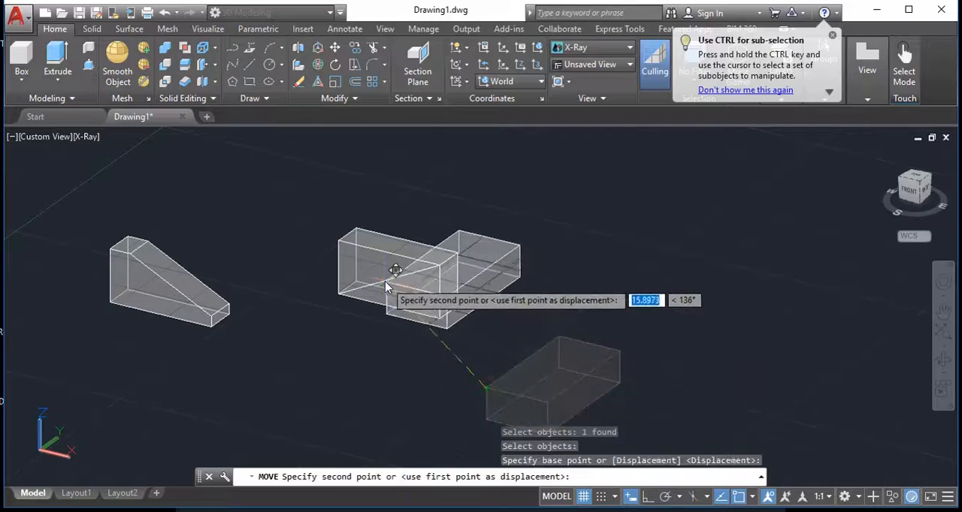
scroll(387, 281, up, 5)
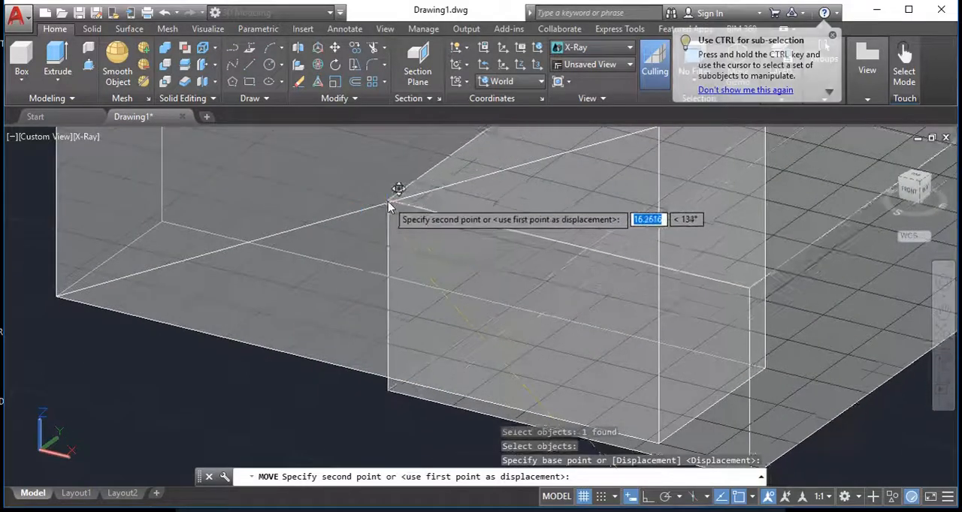
shift+middle_drag(423, 258, 410, 294)
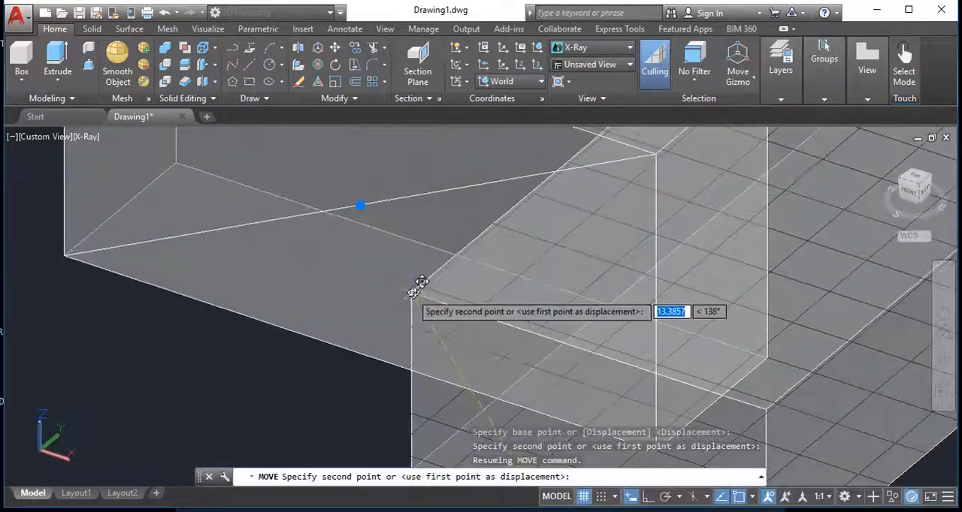
key(F4)
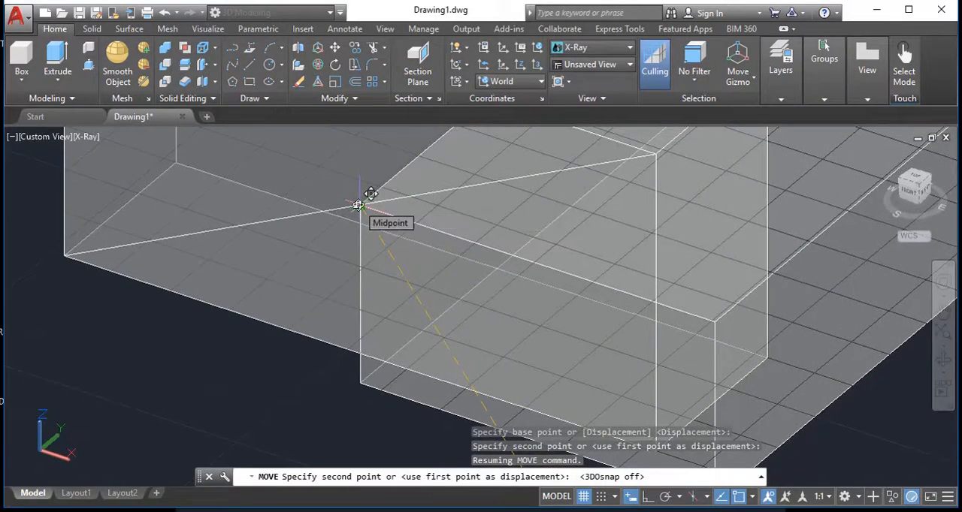
scroll(523, 311, down, 5)
mouse_move(593, 333)
shift+middle_down()
mouse_move(517, 377)
mouse_move(487, 352)
mouse_move(584, 302)
mouse_move(599, 350)
shift+middle_up()
scroll(481, 305, up, 6)
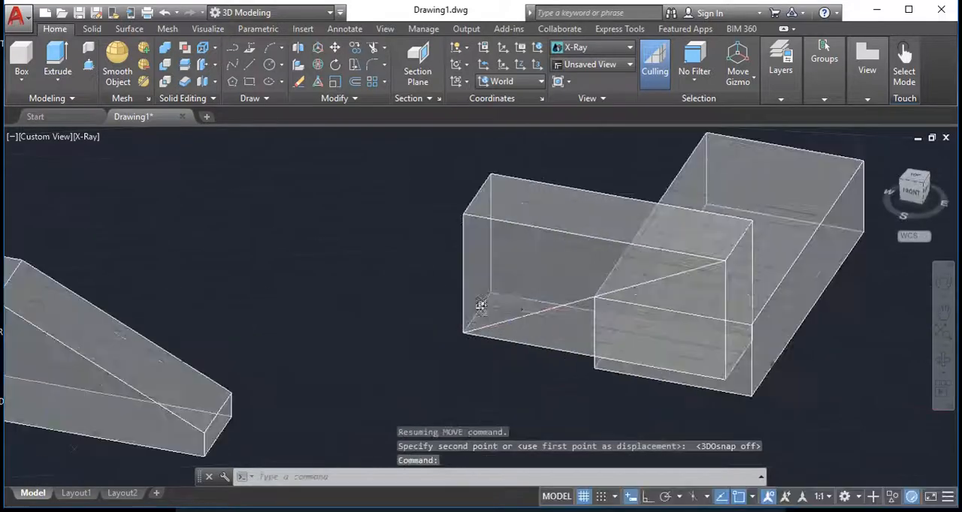
Delete the diagonal construction line from the larger box's front face
scroll(481, 305, up, 5)
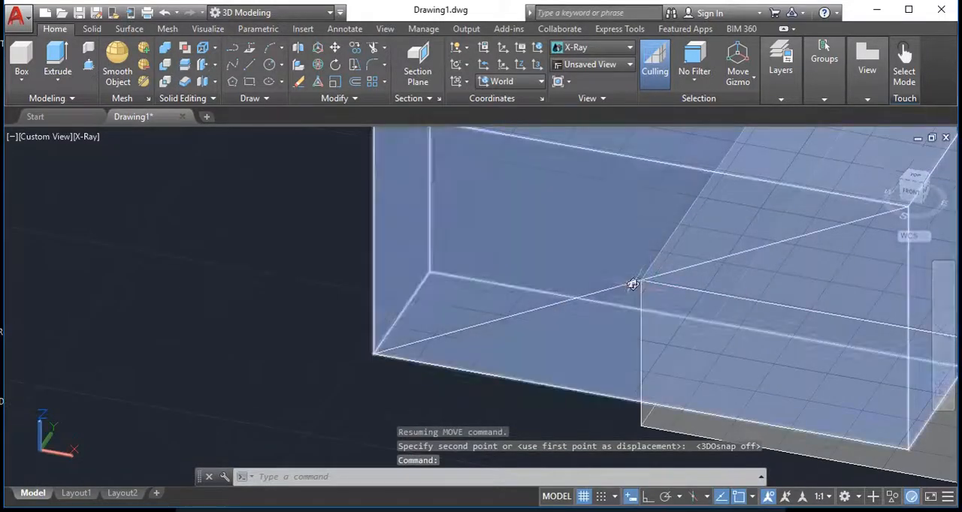
scroll(632, 285, down, 6)
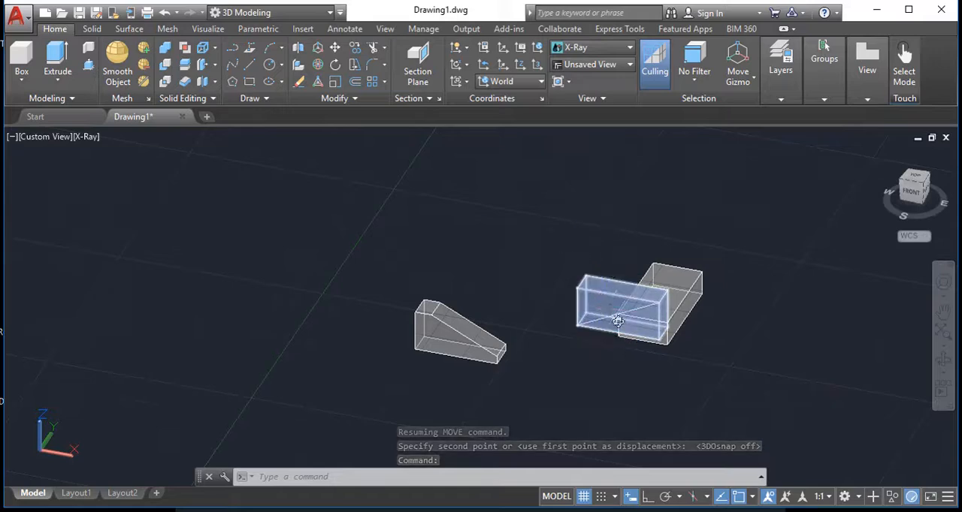
scroll(618, 322, up, 4)
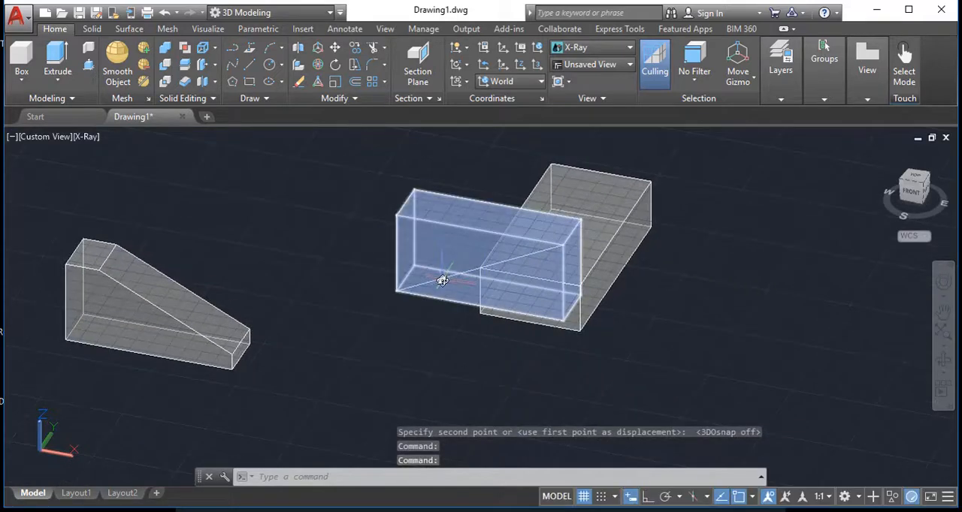
key(Escape)
key(Escape)
click(342, 323)
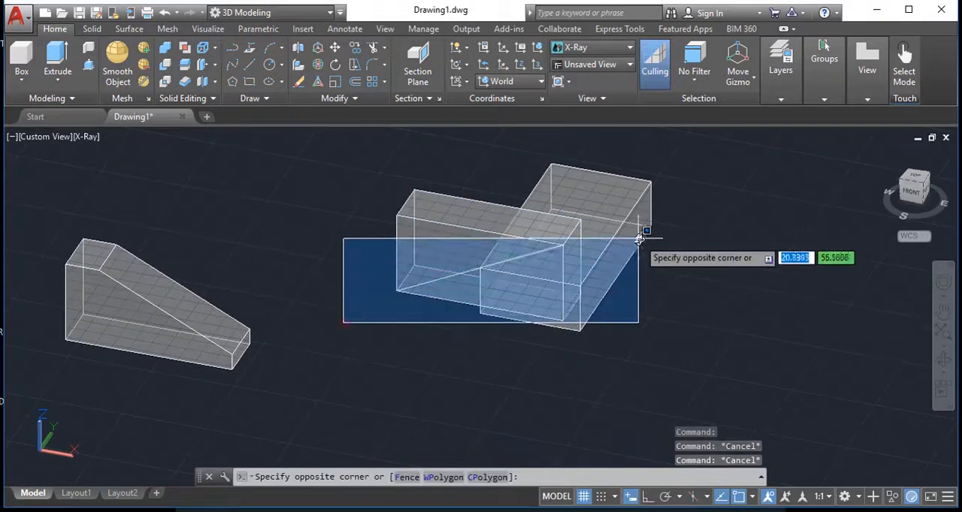
click(644, 243)
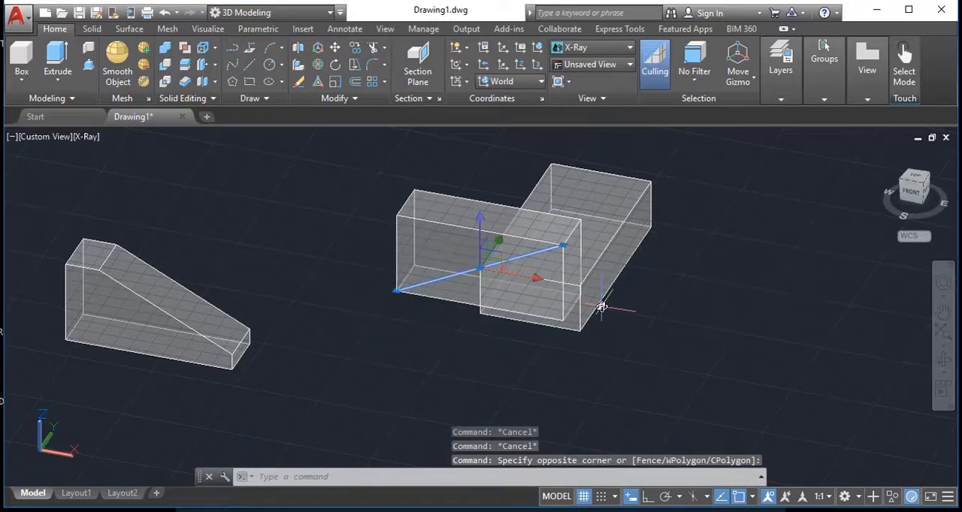
key(Delete)
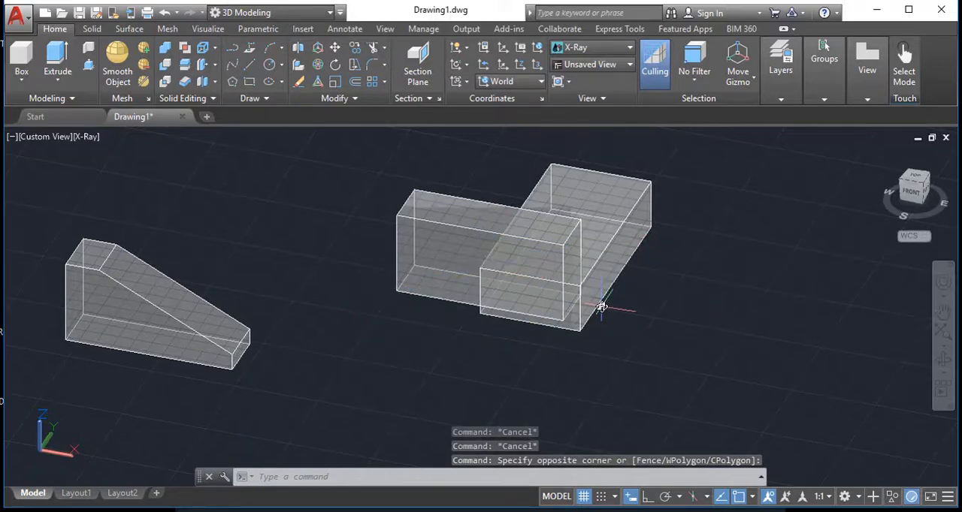
Subtract the smaller box from the larger one to cut a rectangular notch out of its lower corner
click(165, 66)
click(460, 235)
key(Return)
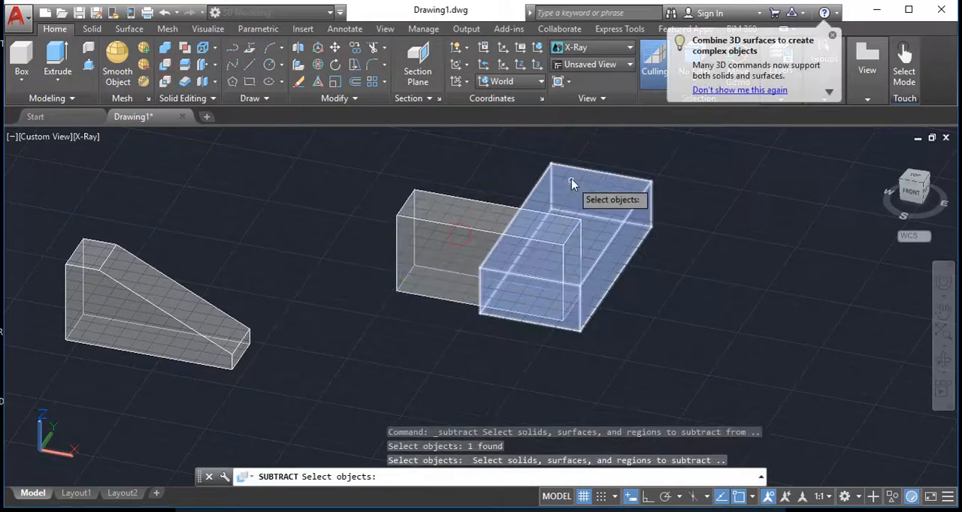
click(573, 175)
key(Return)
shift+middle_drag(629, 305, 504, 313)
scroll(607, 281, down, 3)
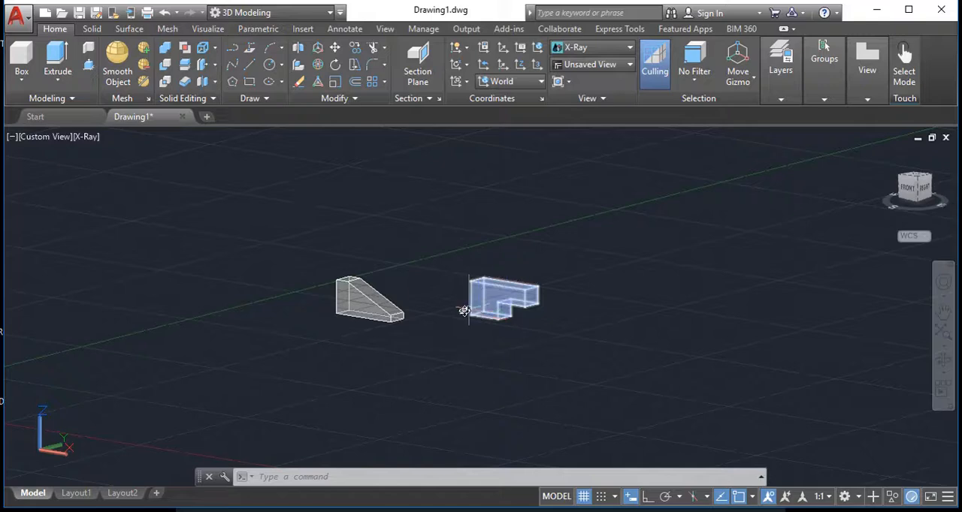
scroll(362, 294, up, 6)
scroll(323, 290, down, 2)
Create a flat box 5 long, 1.5 wide and 0.5 high in the empty space beside the sloped solid
middle_drag(323, 282, 379, 263)
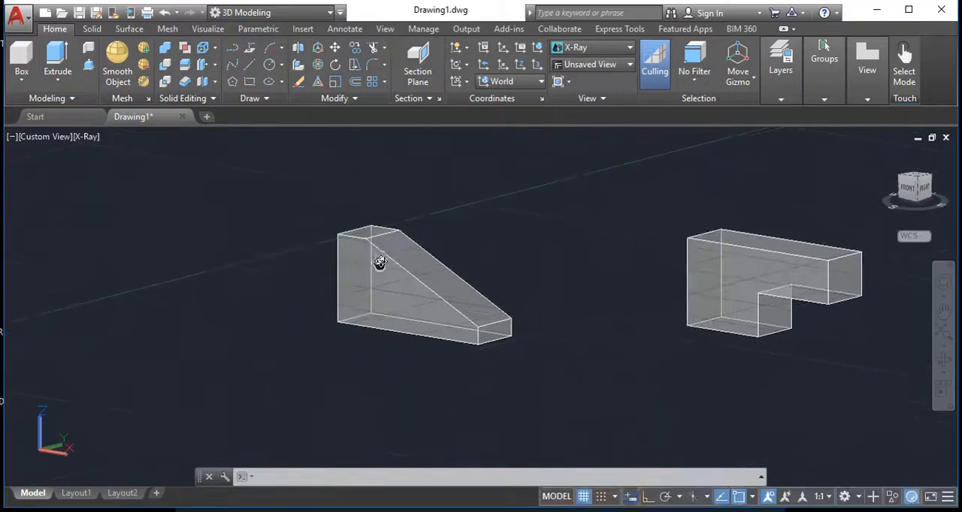
shift+middle_drag(276, 282, 351, 311)
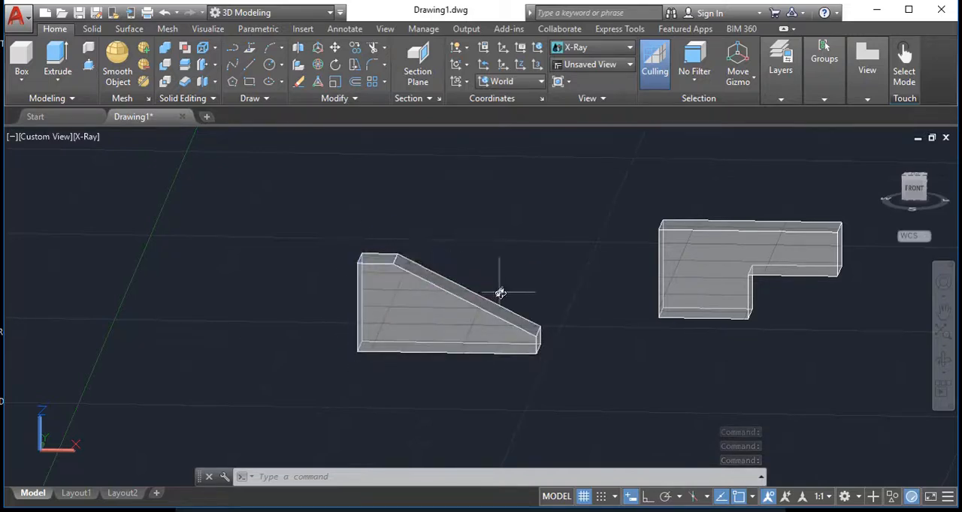
click(21, 60)
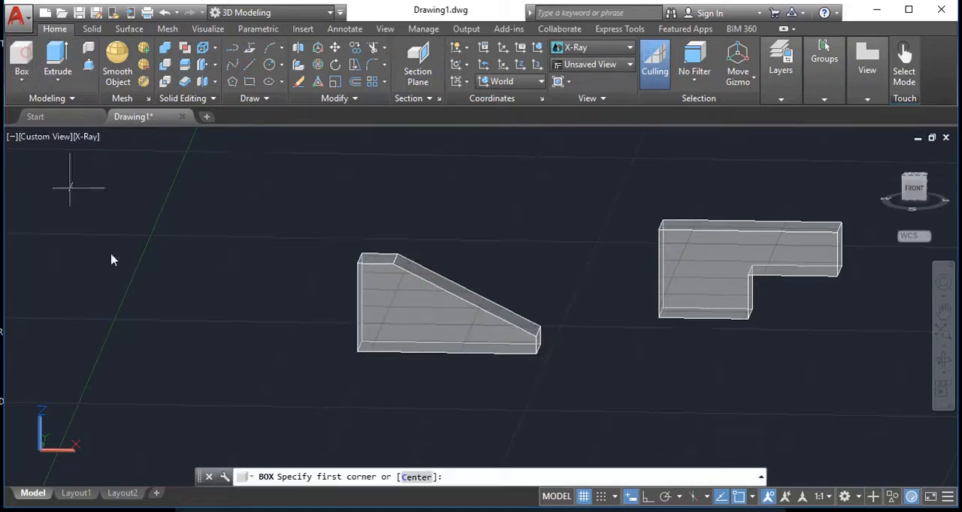
click(134, 392)
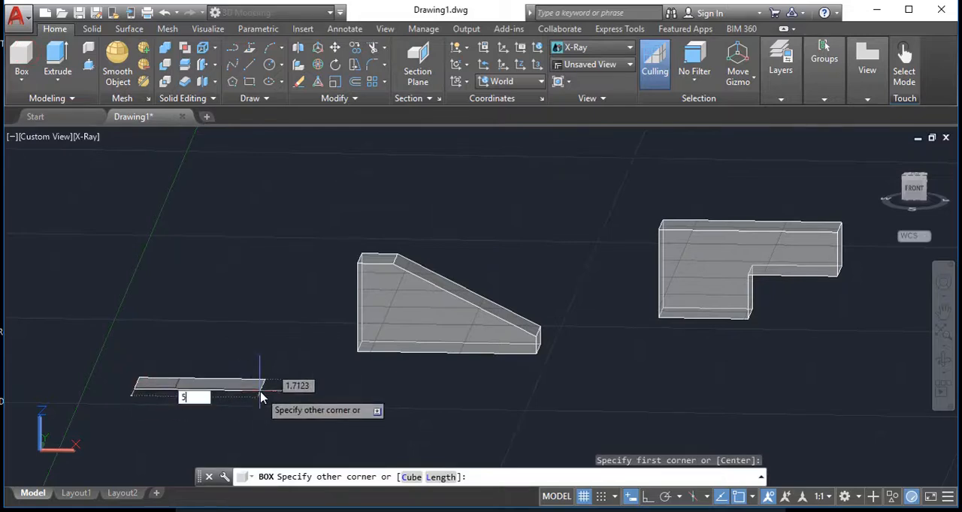
text(5)
key(Tab)
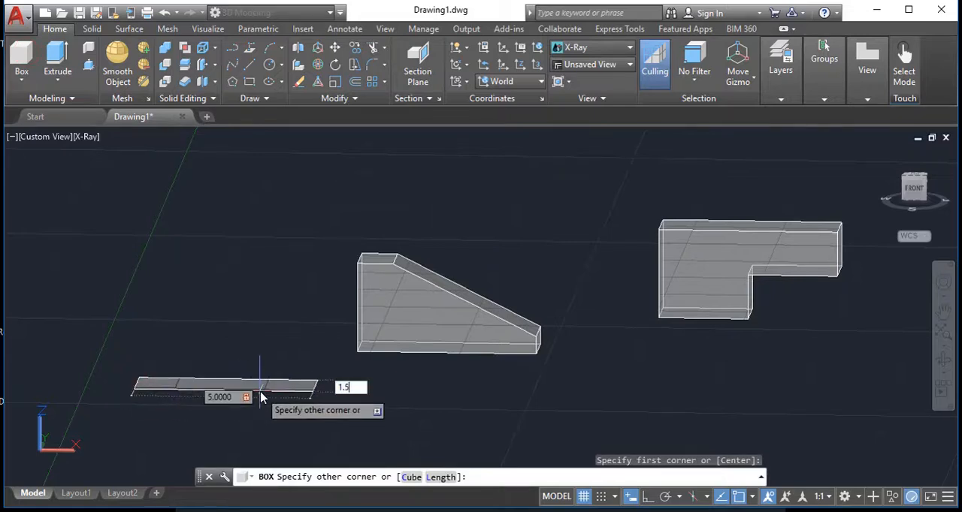
text(1.5)
key(Return)
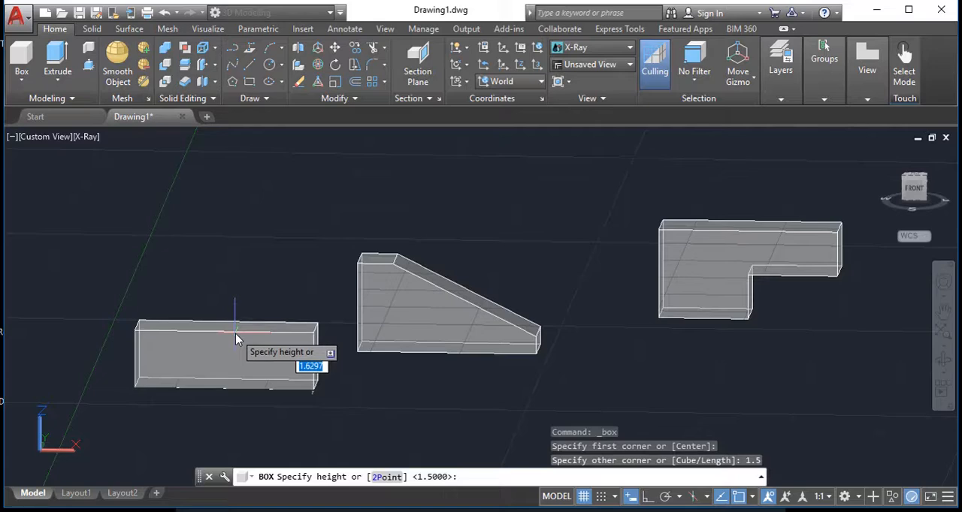
key(Return)
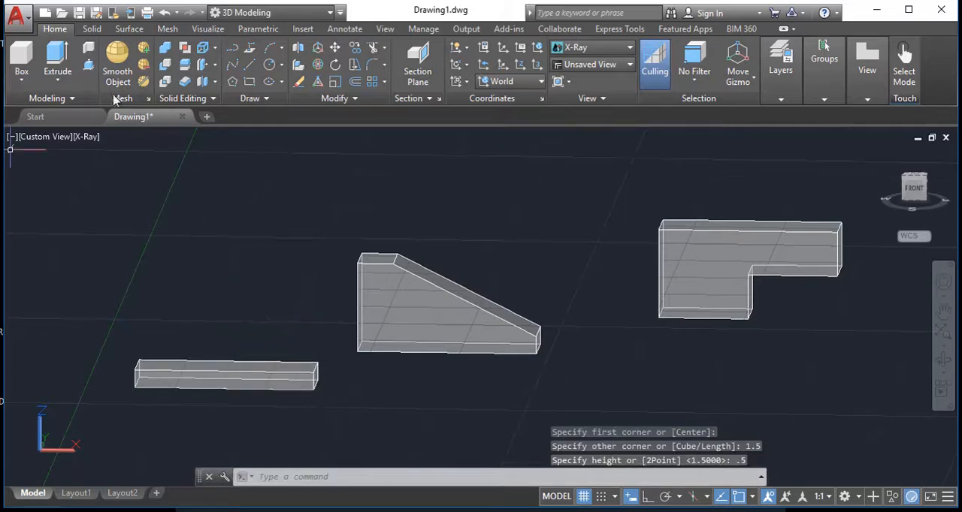
Create an upright box 1 by 1.5 and 2 high, starting from the flat box's upper-left front corner
click(23, 62)
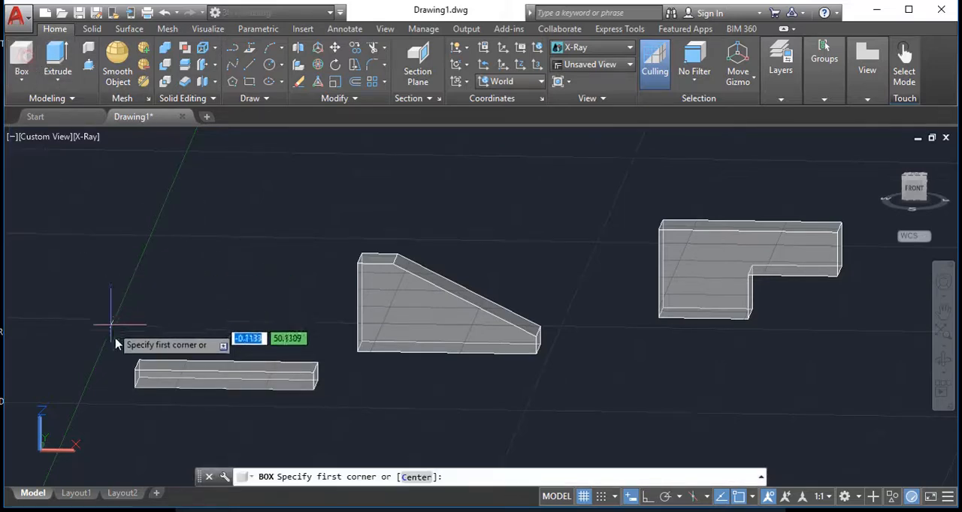
click(136, 371)
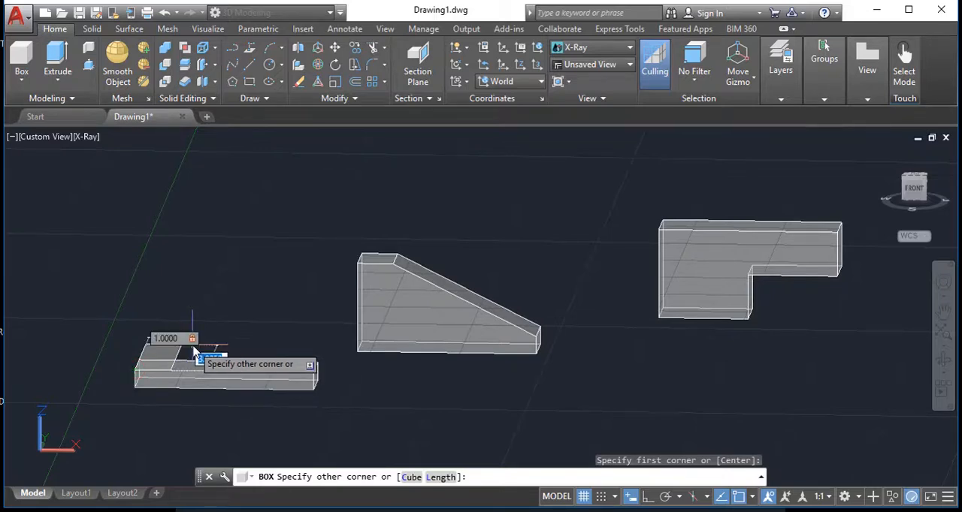
text(1.5)
key(Return)
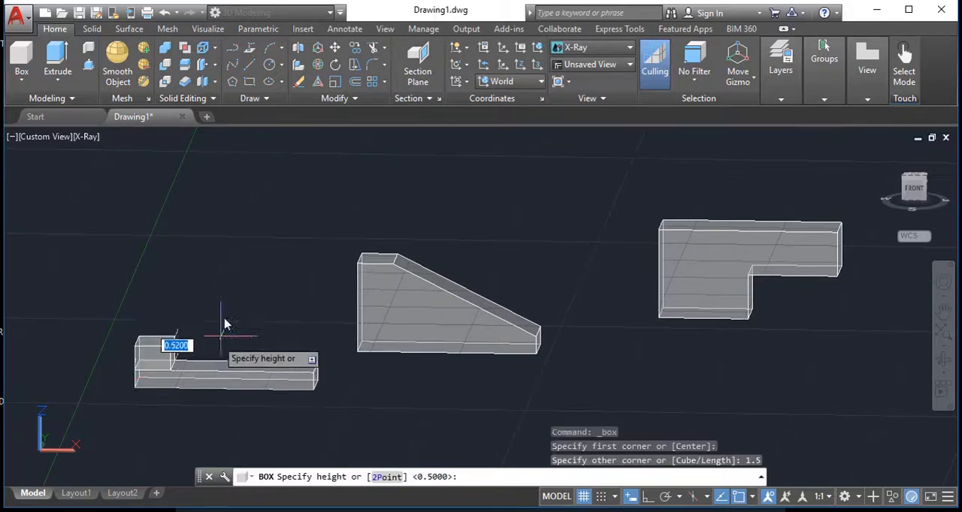
text(2)
key(Return)
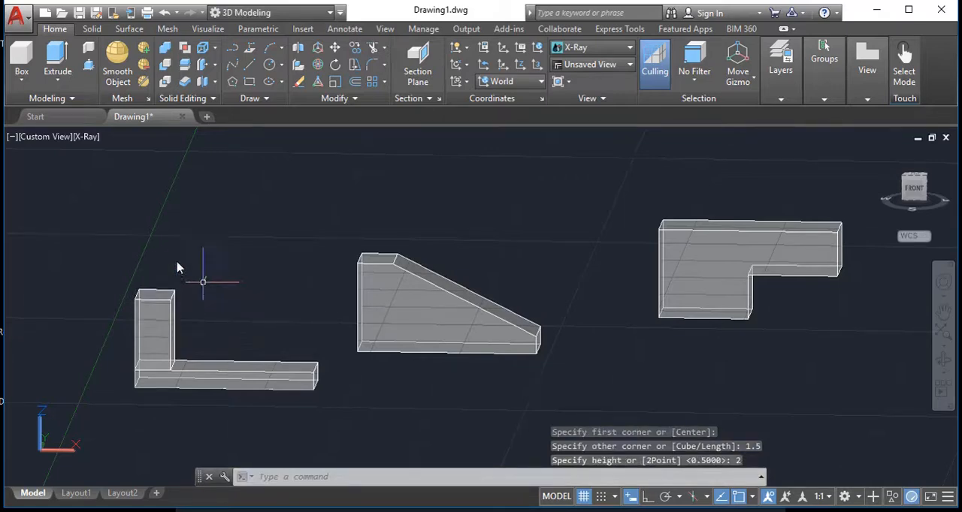
click(25, 83)
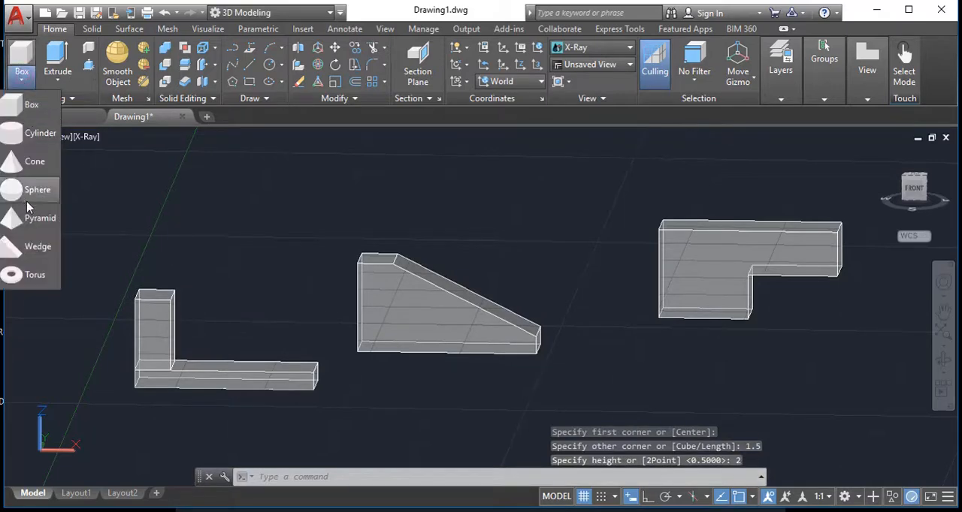
click(34, 274)
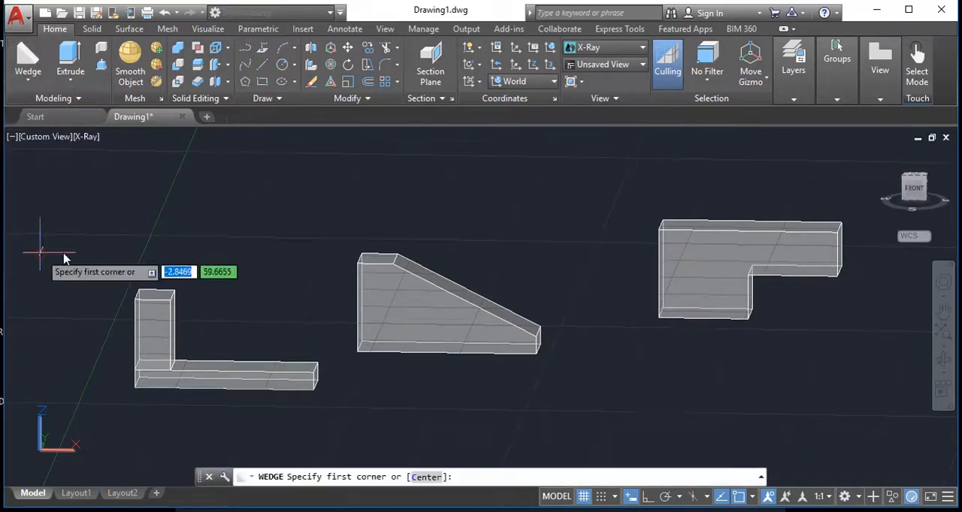
click(171, 372)
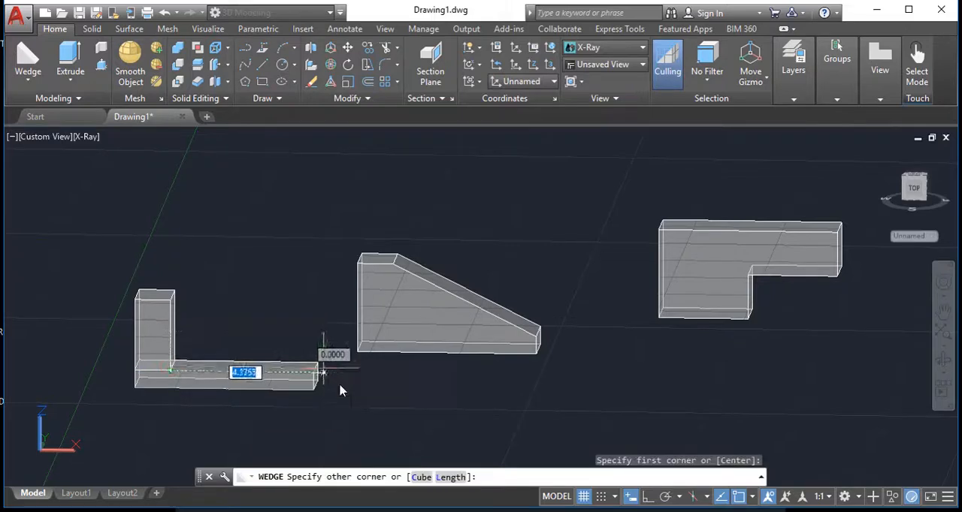
shift+middle_drag(340, 390, 296, 437)
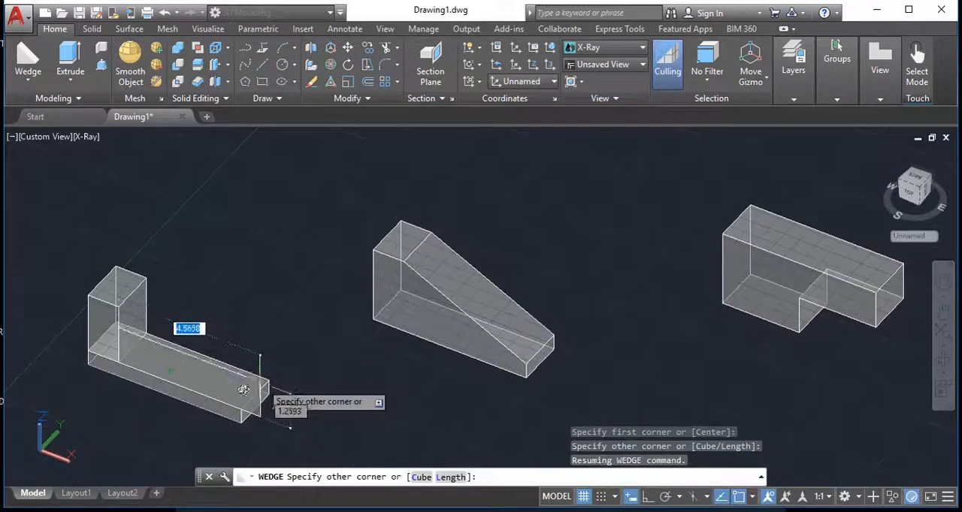
key(Escape)
Create a wedge on the flat box, from the upright box's rear base corner to the flat box's far front corner, as high as the upright box
click(27, 60)
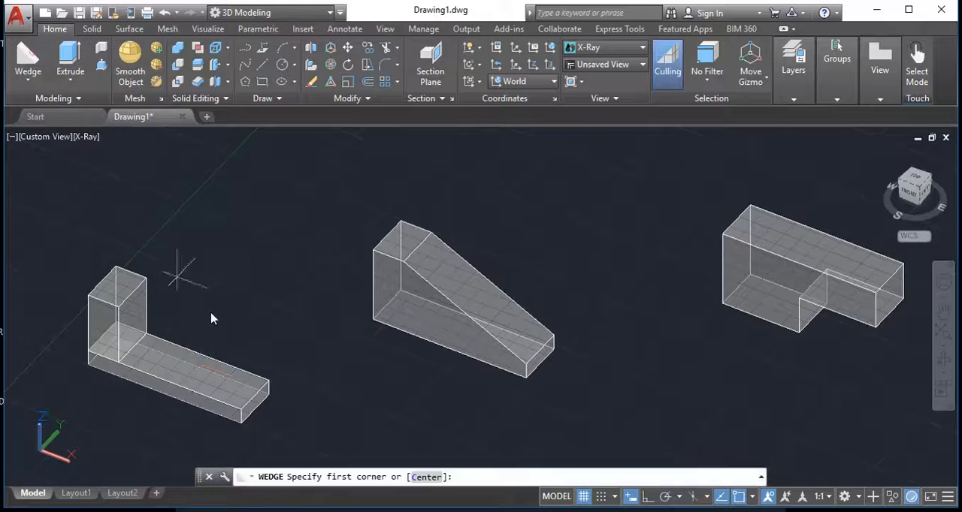
click(145, 335)
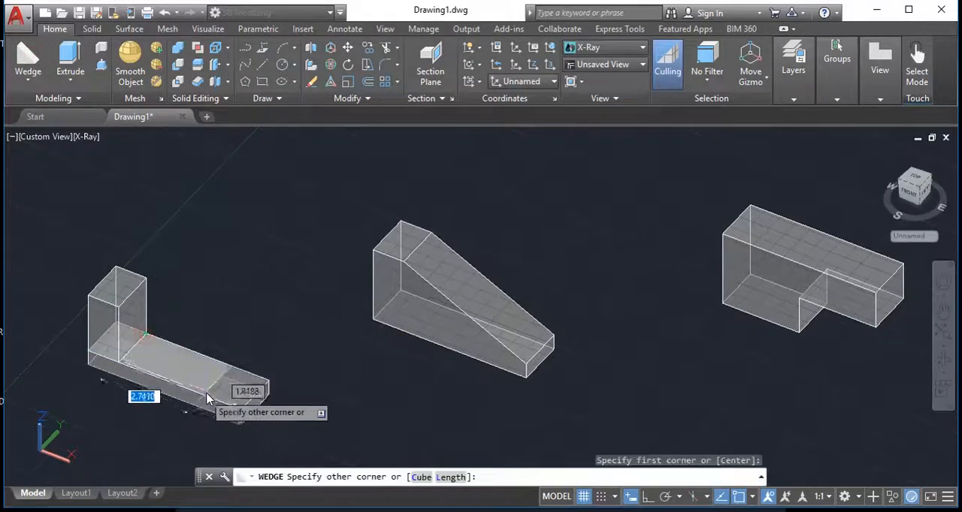
click(241, 411)
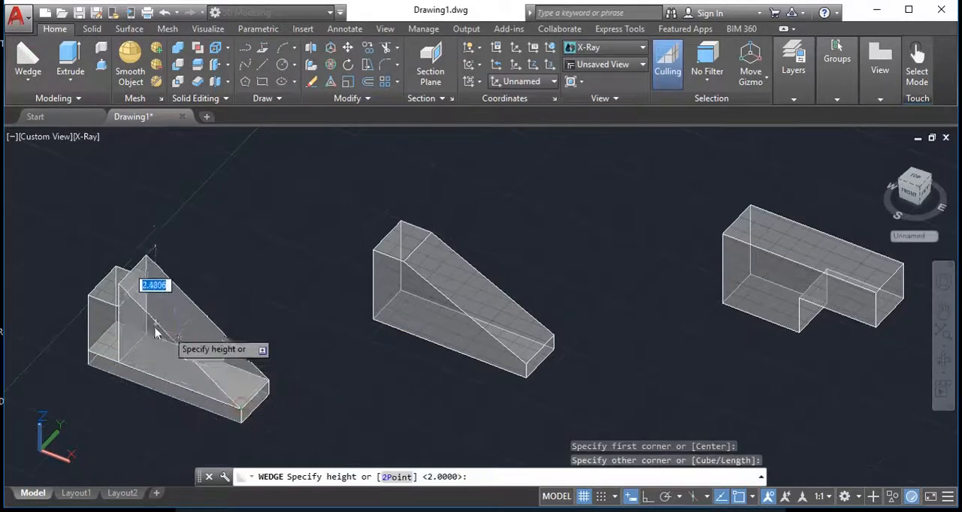
click(118, 313)
Union the upright box, the wedge and the flat box into one sloped solid
shift+middle_drag(214, 307, 243, 268)
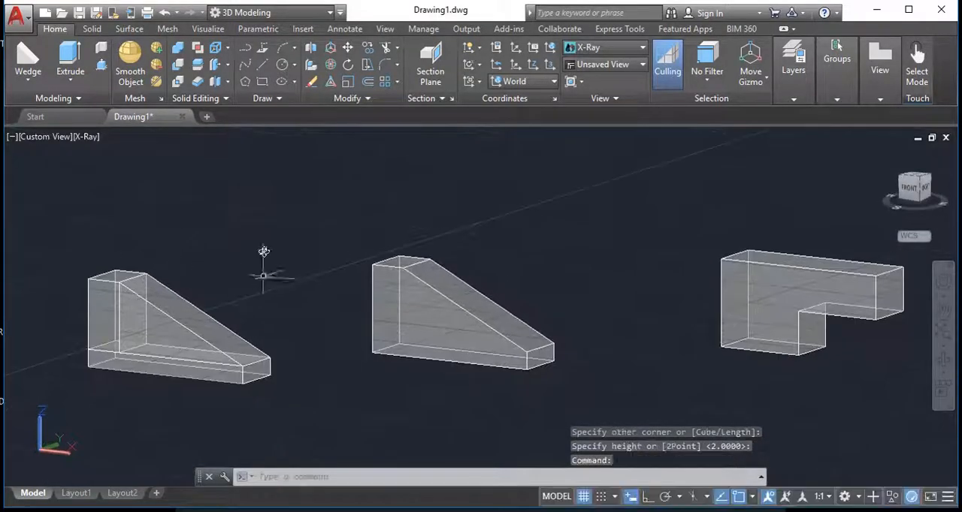
click(177, 50)
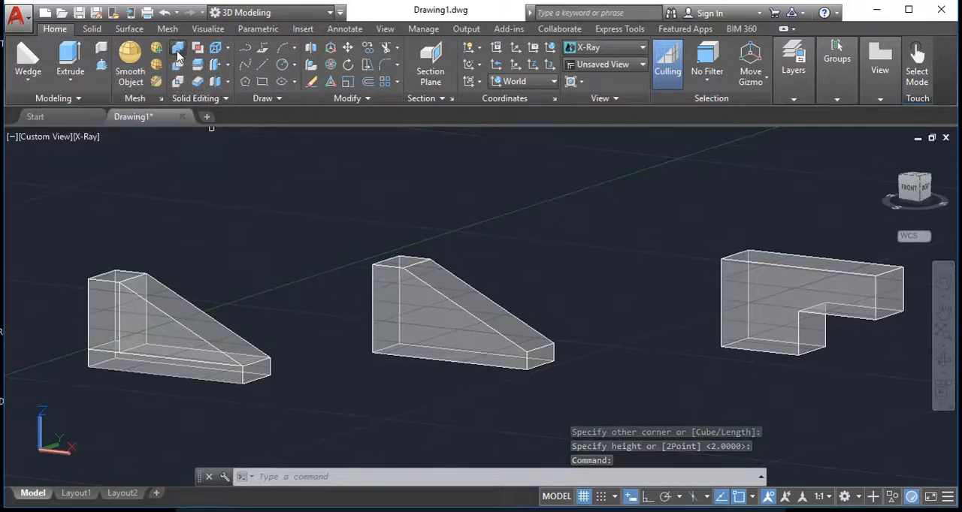
click(109, 311)
click(142, 321)
click(197, 369)
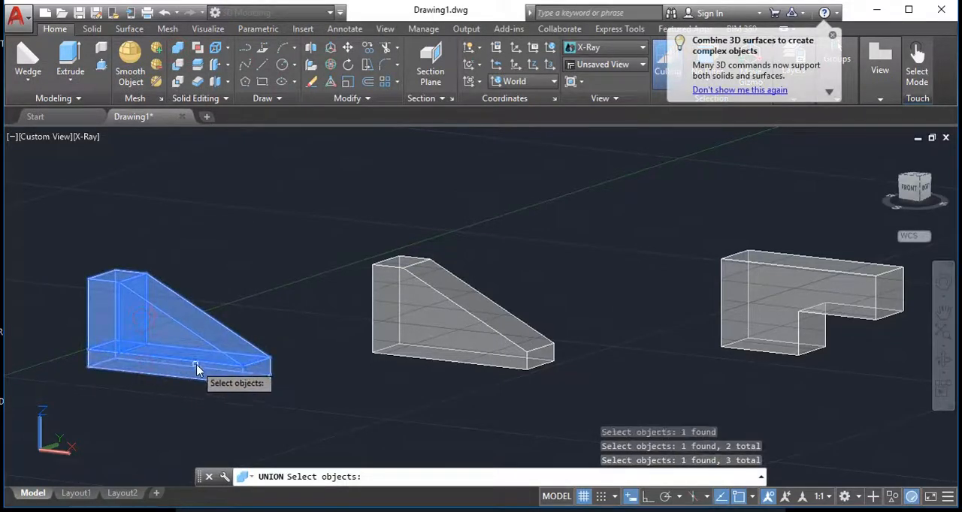
key(Return)
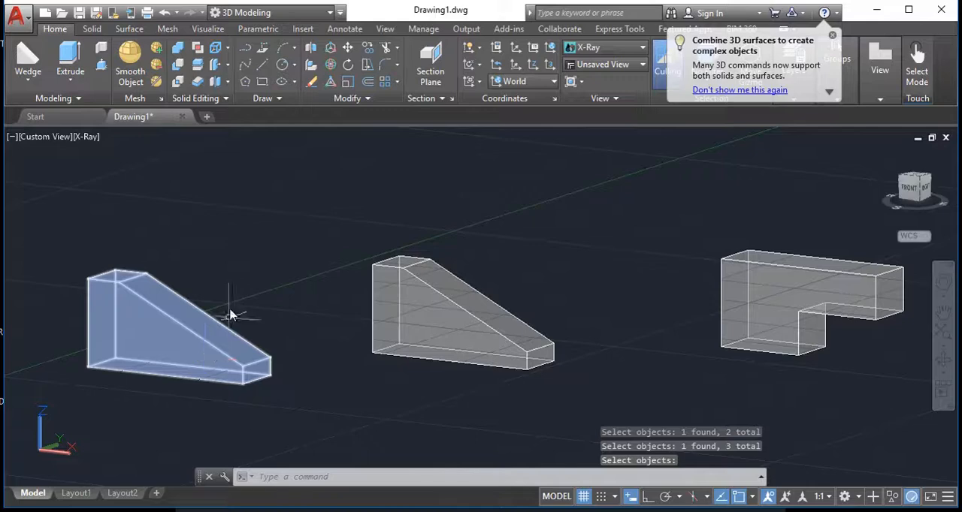
Compare the united solid with the neighbouring sloped solid, and examine its sloped face and low end up close
click(381, 303)
click(190, 343)
key(Escape)
key(Escape)
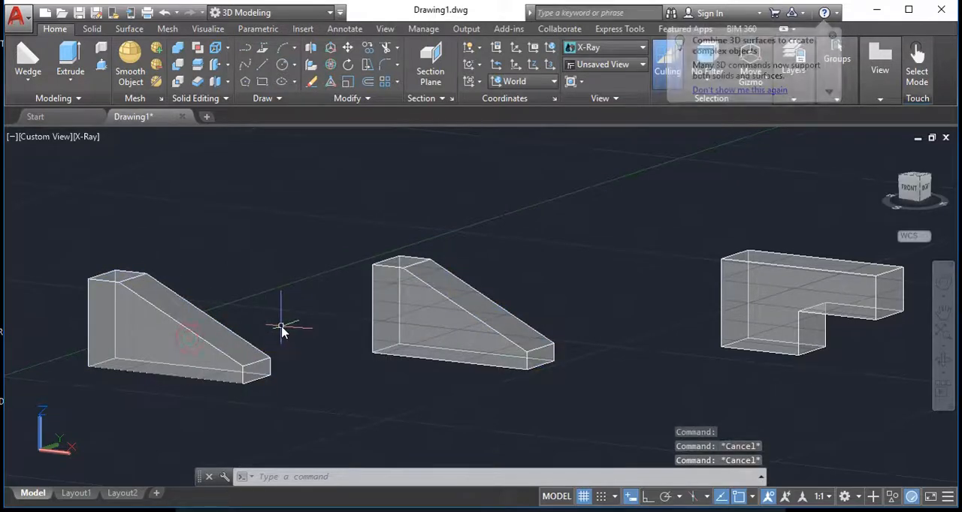
scroll(279, 332, down, 4)
shift+middle_drag(272, 332, 354, 345)
scroll(354, 311, up, 5)
scroll(354, 311, up, 4)
middle_drag(381, 279, 442, 346)
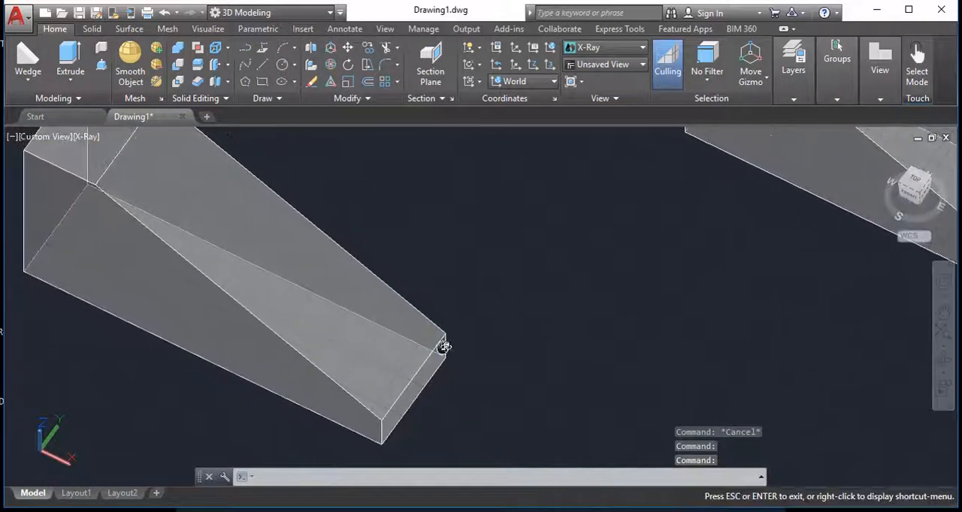